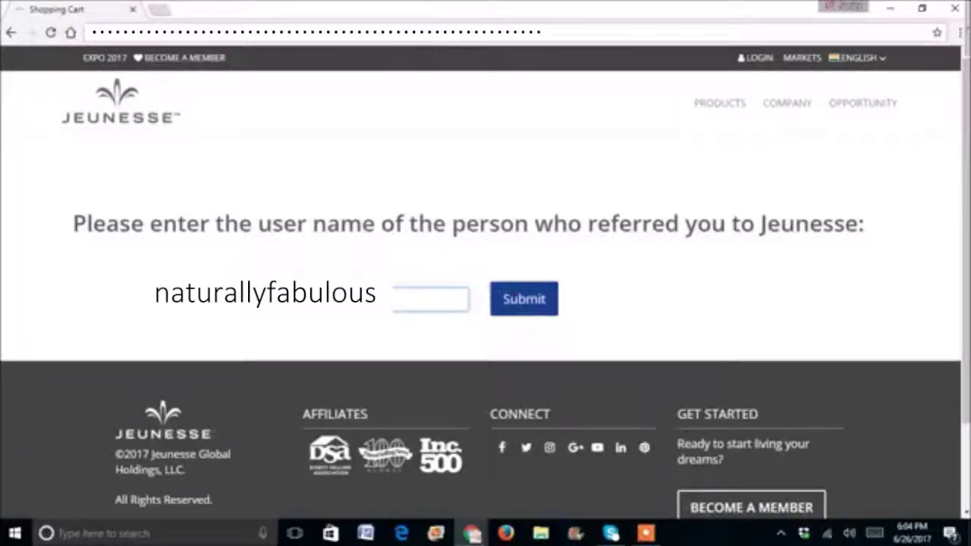
- Submit the referrer's user name and choose INDIA as the signup region, keeping English as the language
left_click(523, 302)
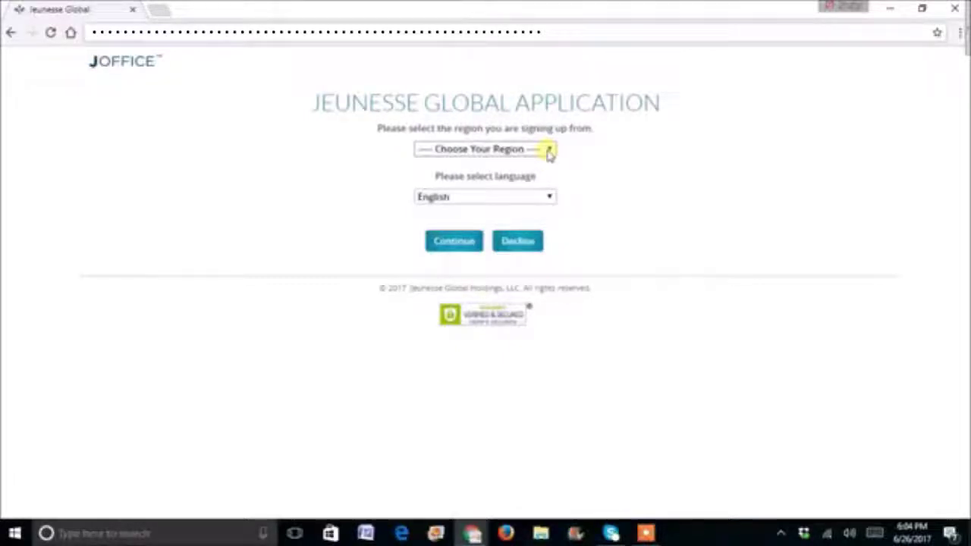
left_click(550, 151)
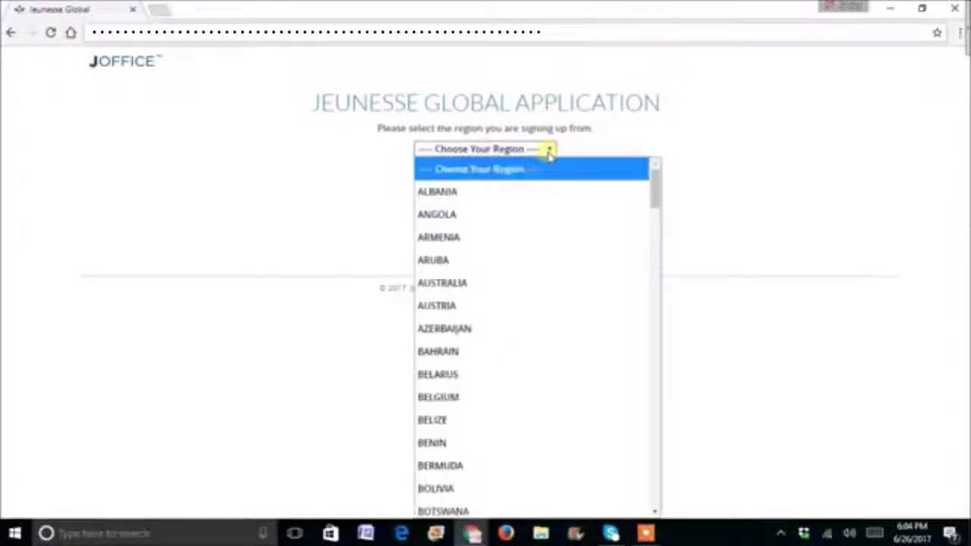
type("india")
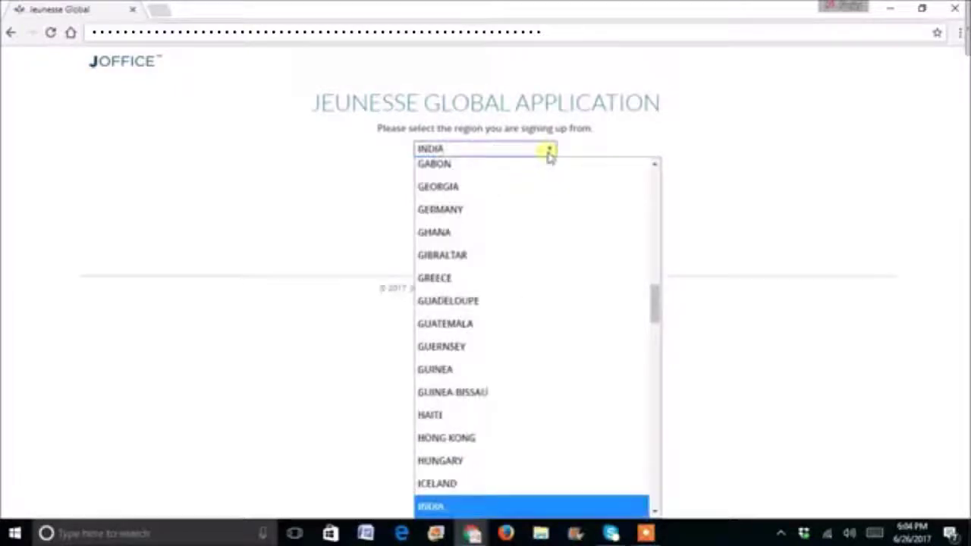
left_click(475, 510)
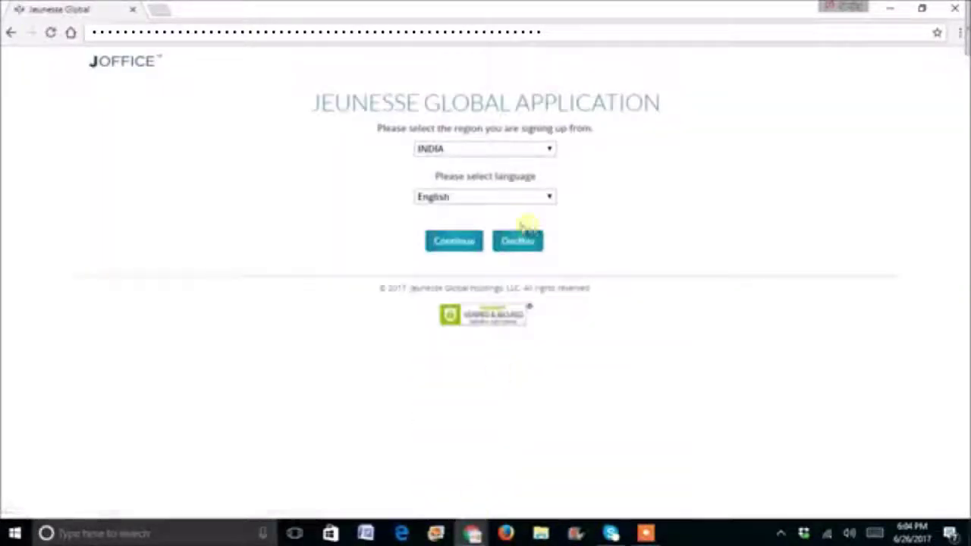
- Continue past the region choice, tick the personal-data consent box, and continue to the application form
left_click(459, 249)
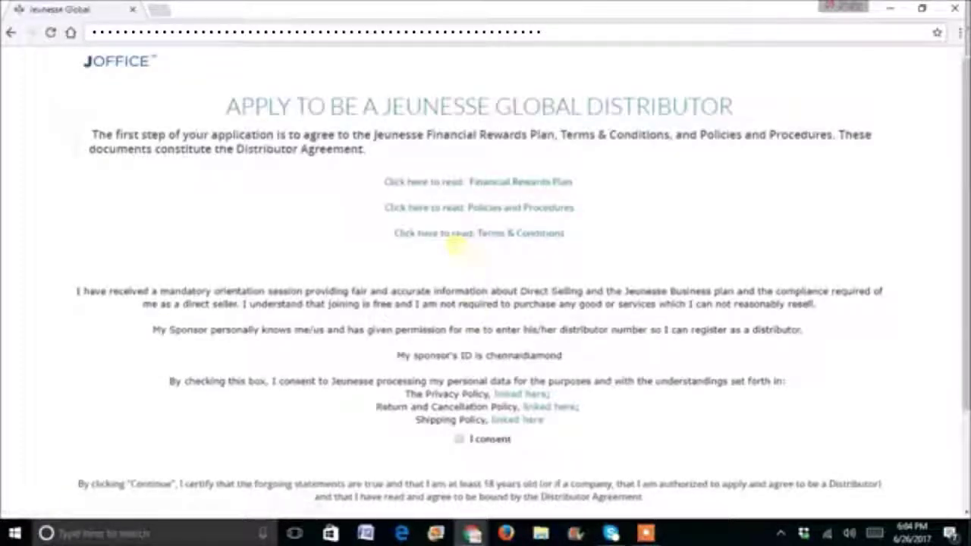
left_click(459, 439)
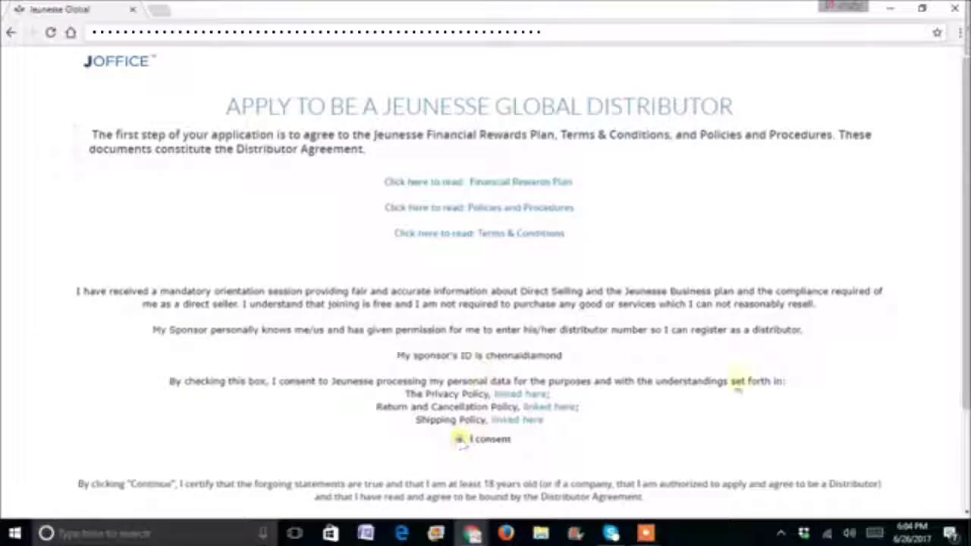
scroll(938, 281, "down", 2)
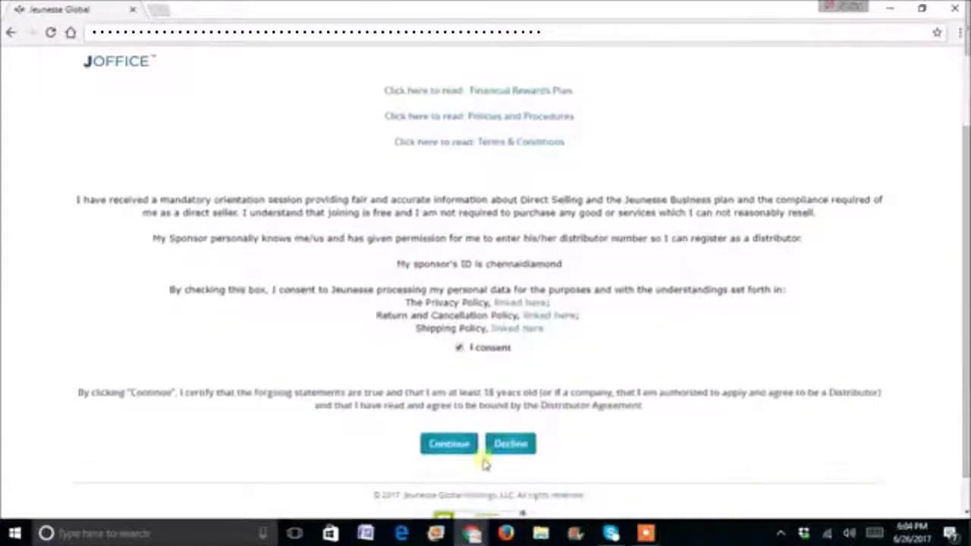
left_click(450, 444)
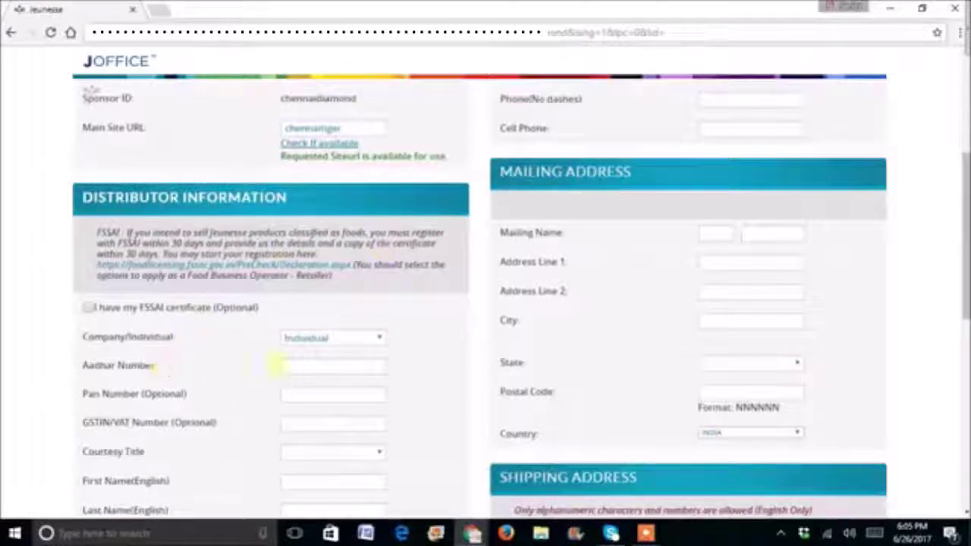
- Enter the applicant's Aadhar Number, correcting its last digit
left_click(298, 365)
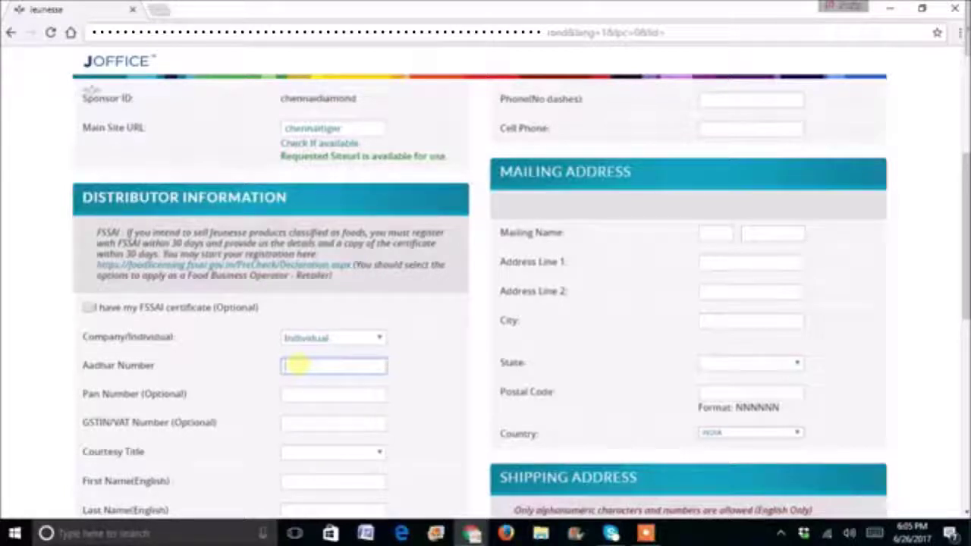
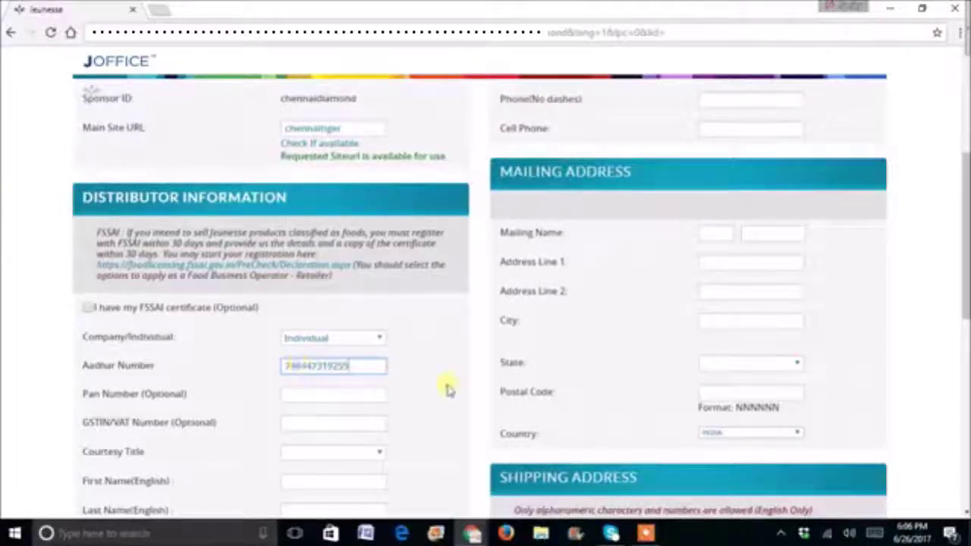
key("BackSpace")
- Enter the applicant's PAN Number, dismissing the autofill suggestion
scroll(965, 228, "down", 1)
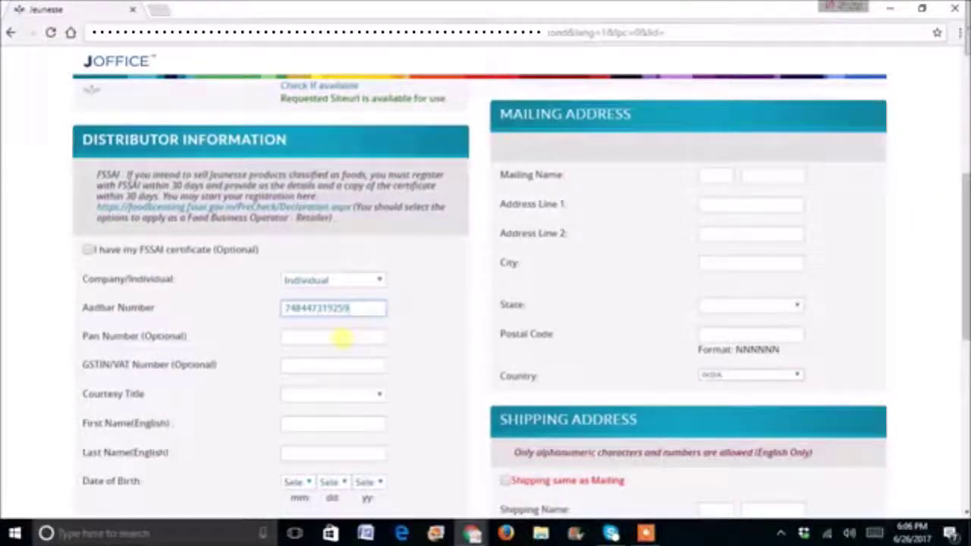
left_click(342, 339)
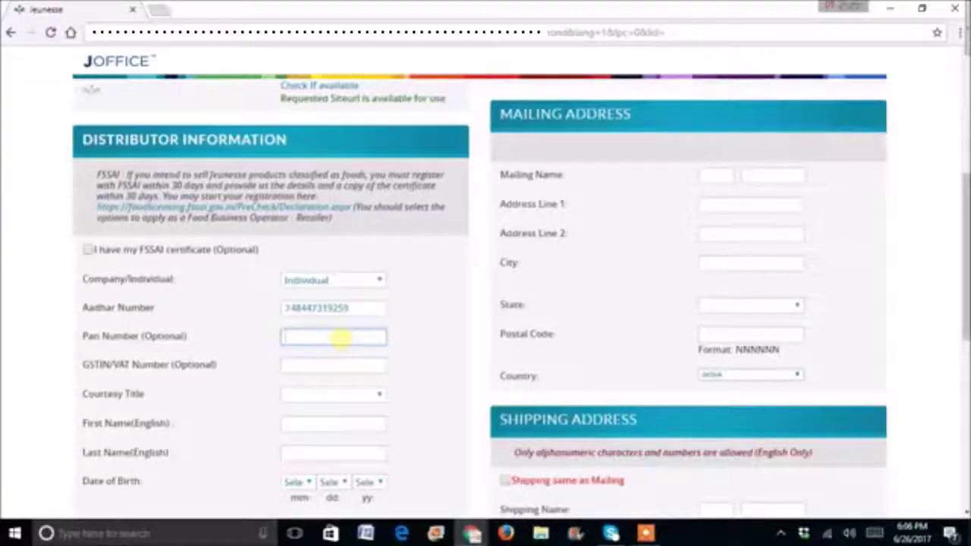
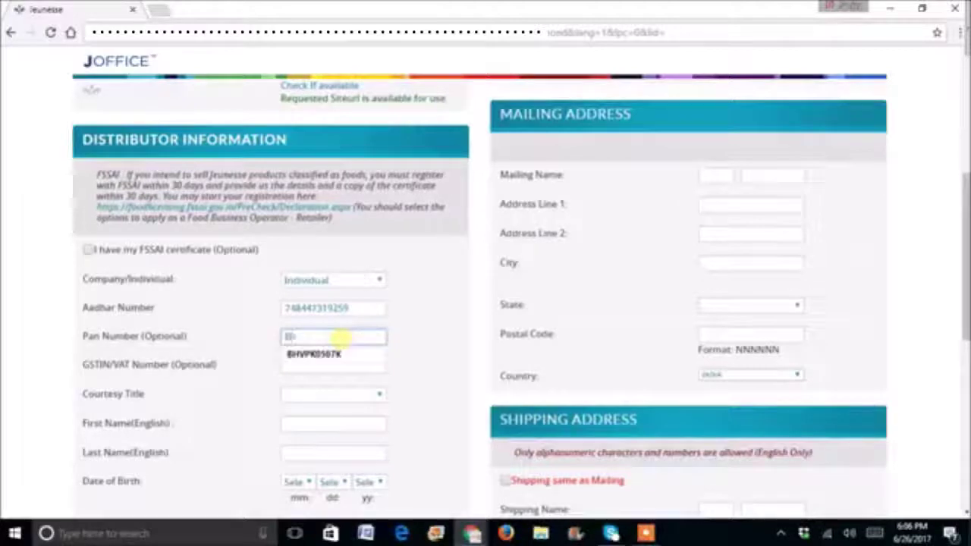
key("Escape")
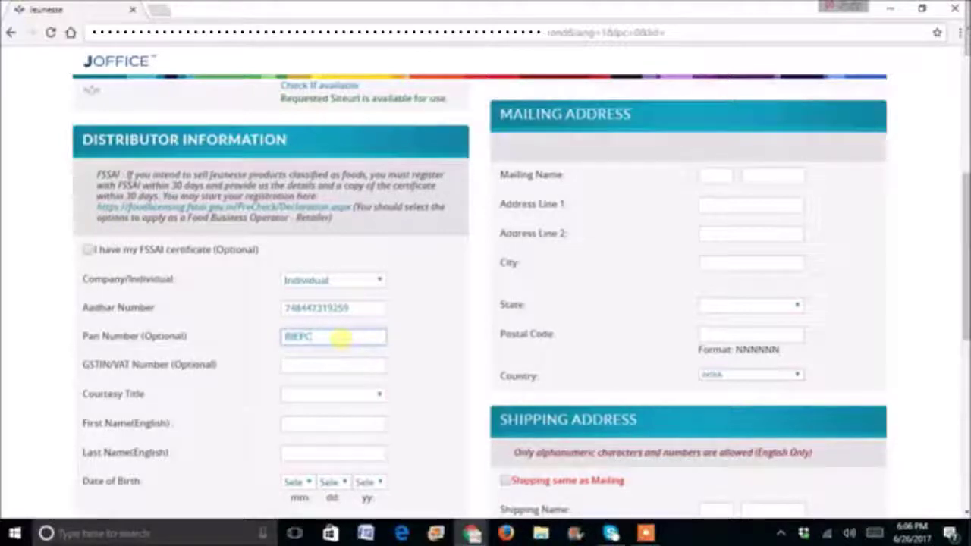
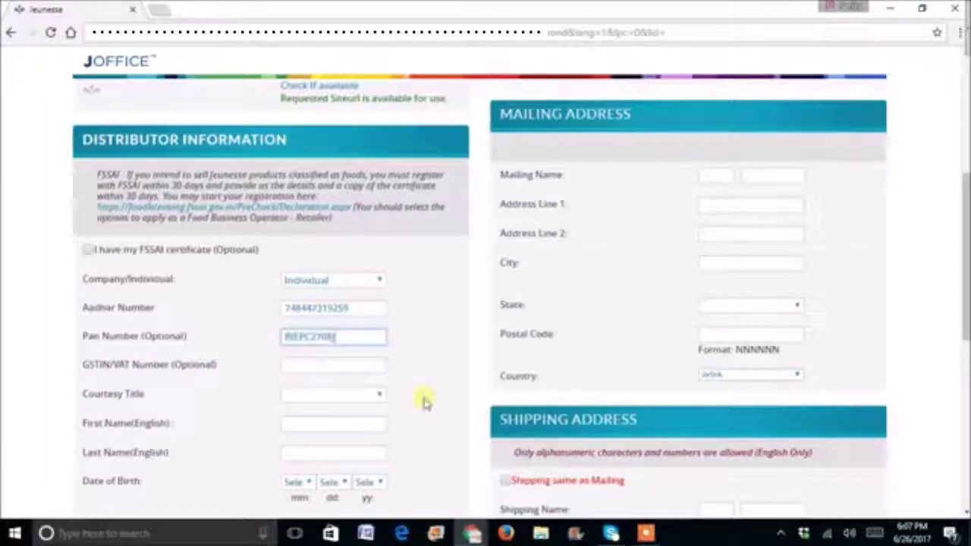
left_click_drag(967, 226, 966, 248)
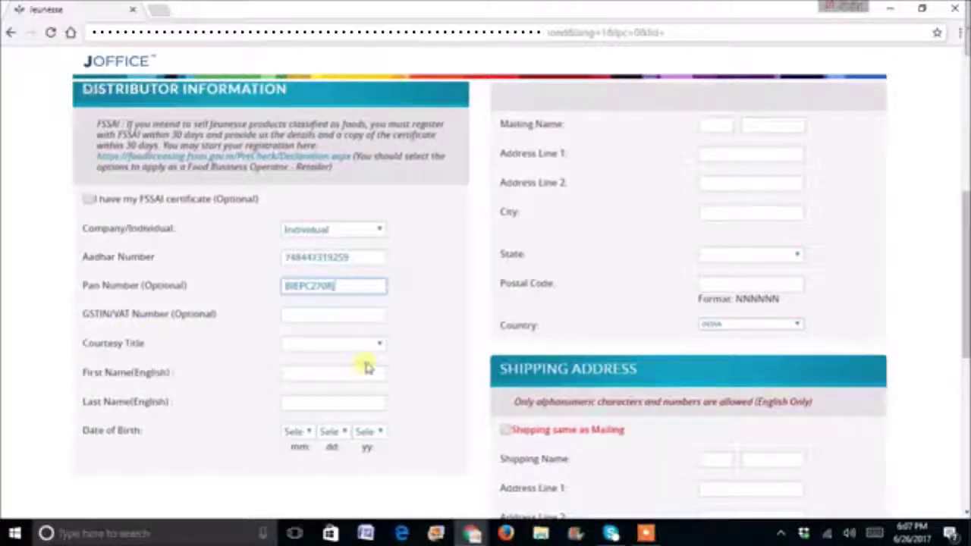
- Set the courtesy title to Mr
left_click(377, 348)
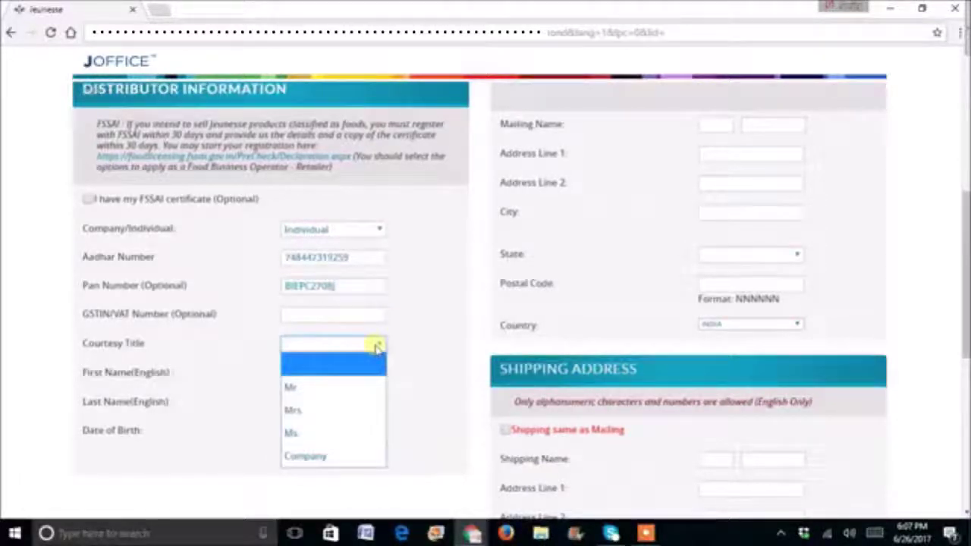
left_click(317, 388)
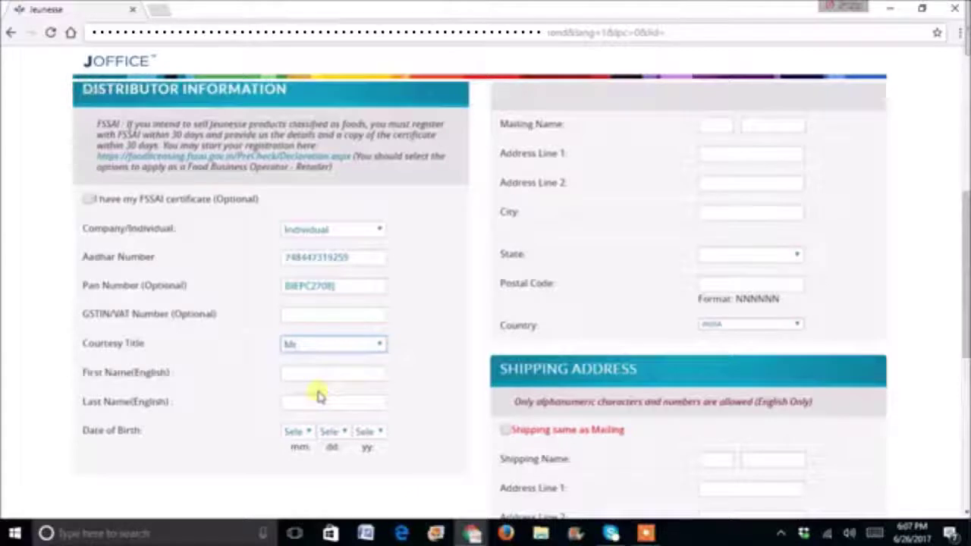
left_click(378, 348)
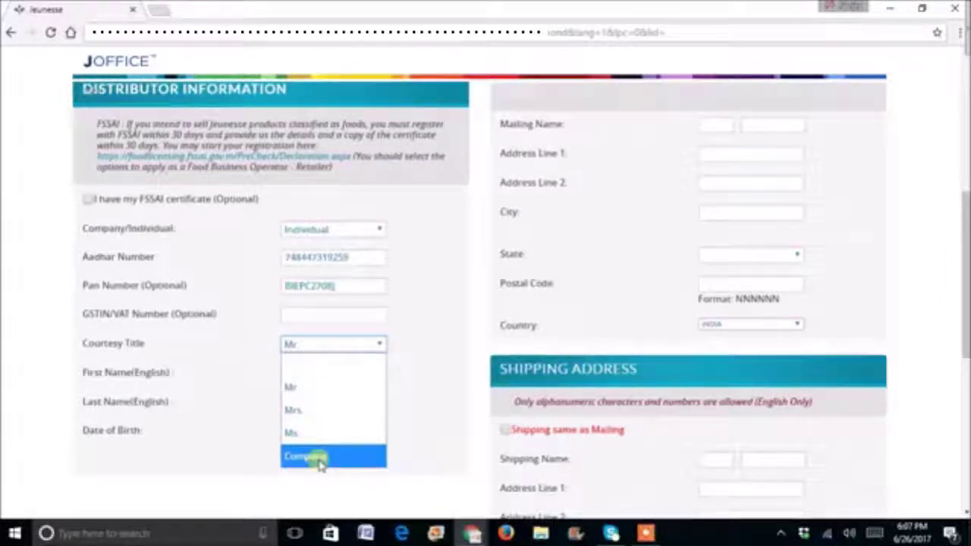
left_click(444, 383)
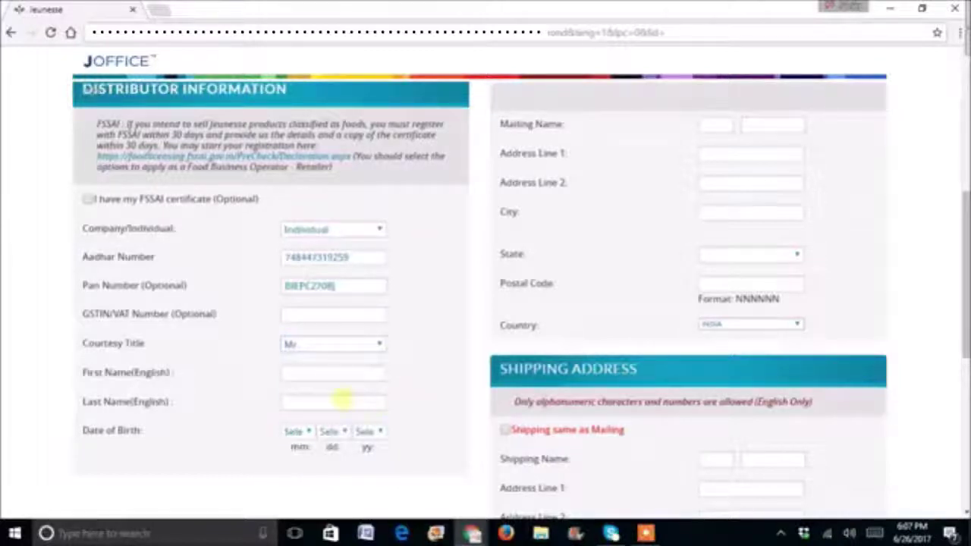
- Enter the distributor's first name and last name
left_click(310, 374)
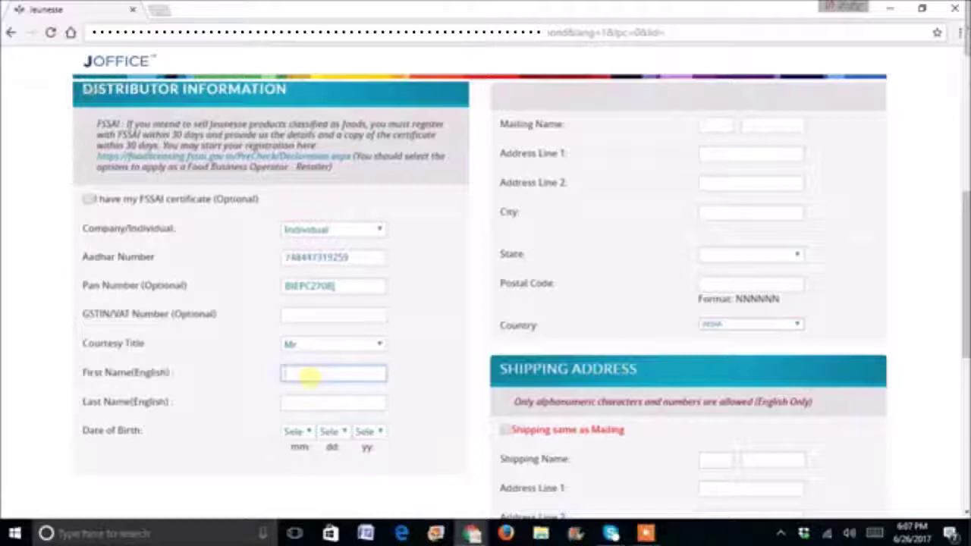
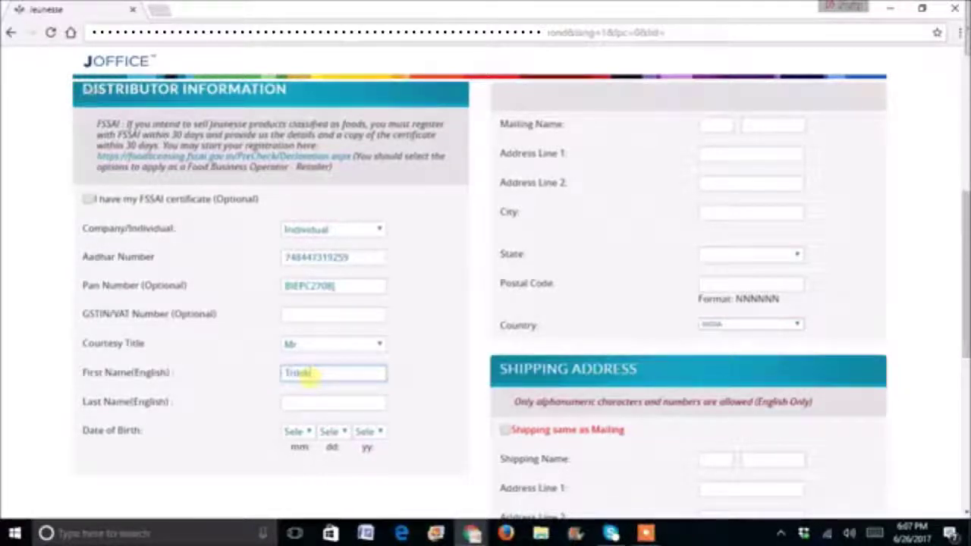
left_click(309, 401)
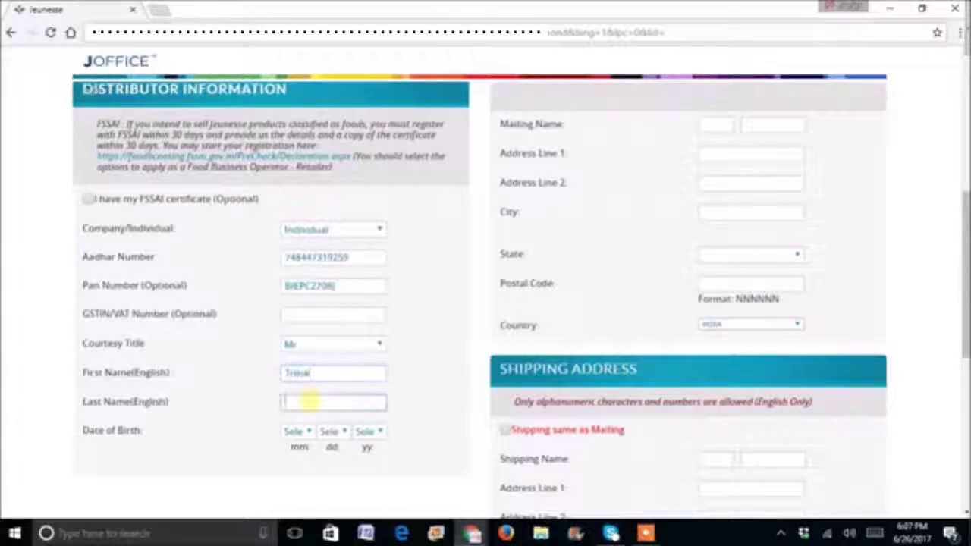
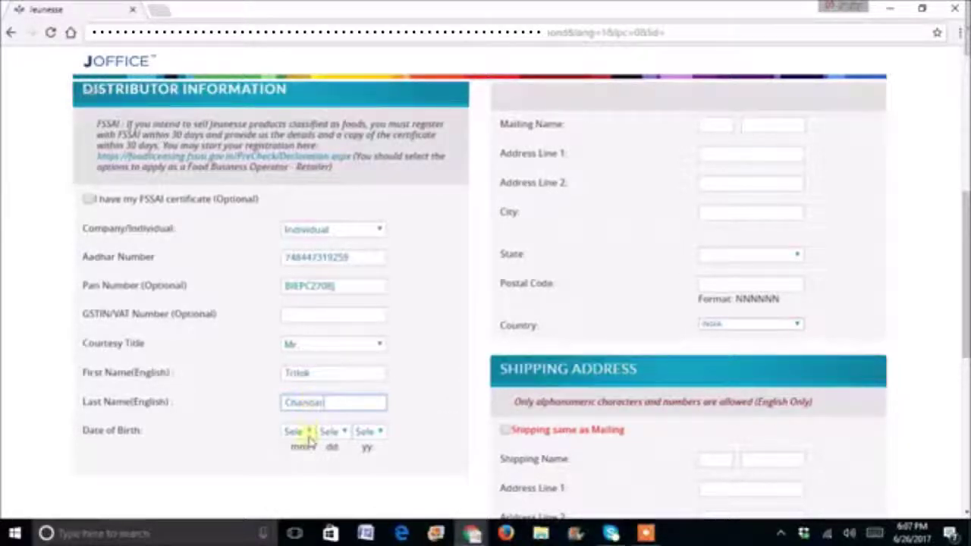
- Set the date of birth to 01-Jan, day 25, year 1995
left_click(307, 432)
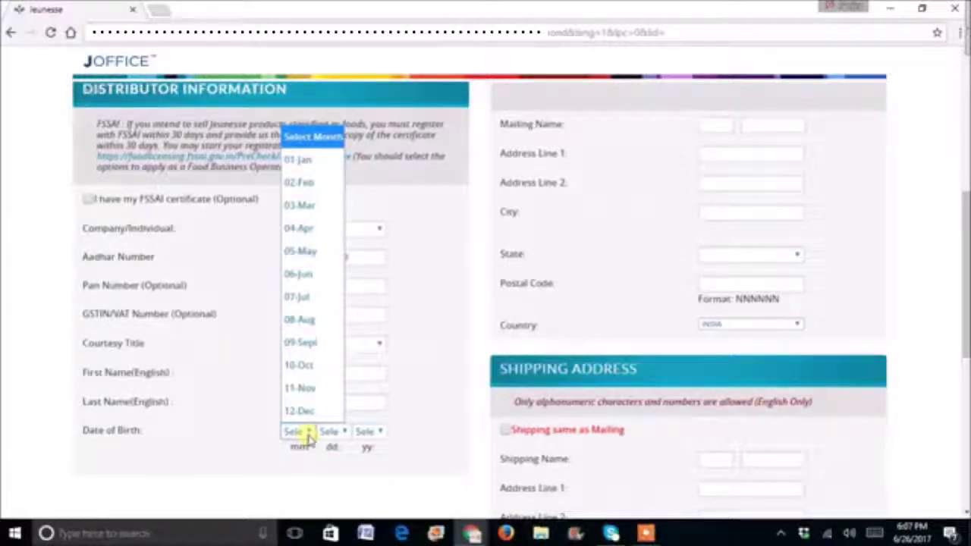
left_click(296, 161)
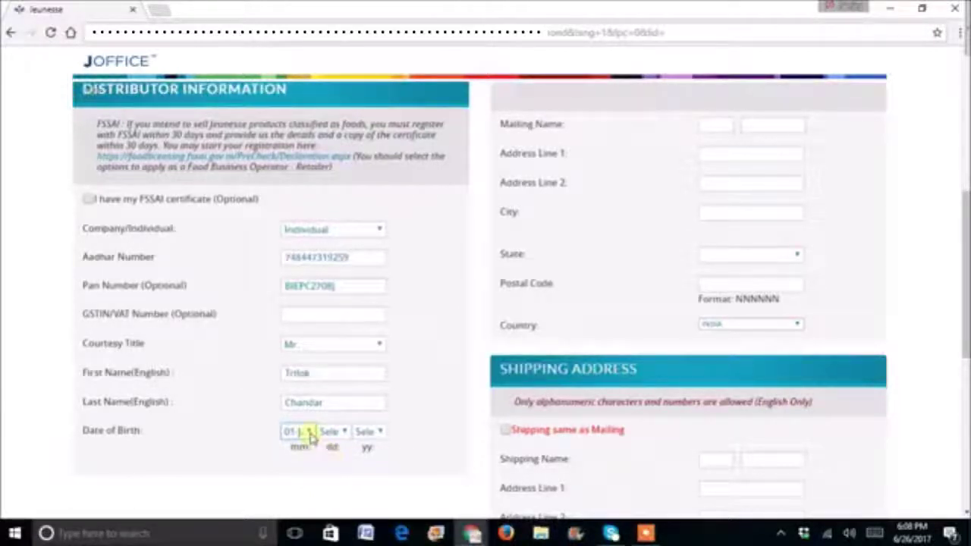
left_click(337, 432)
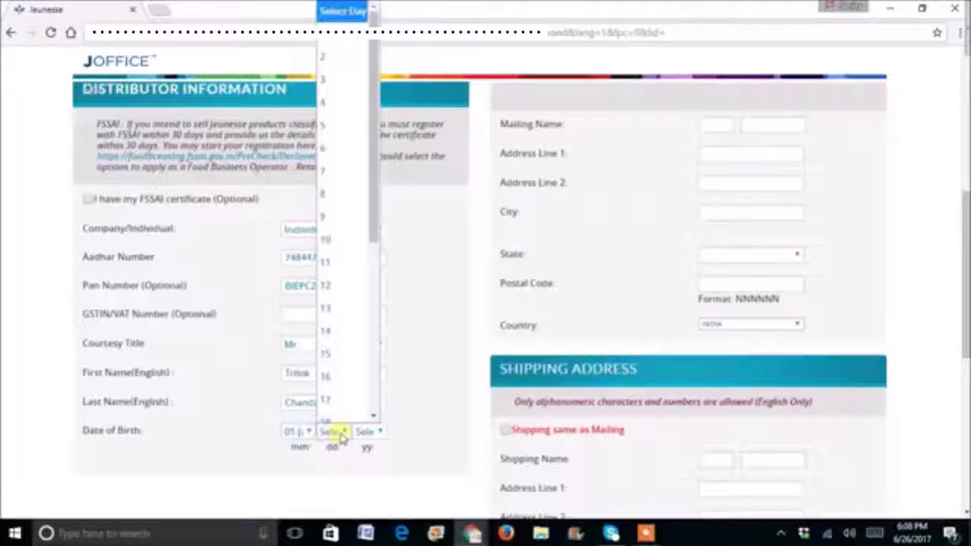
left_click_drag(374, 223, 379, 332)
left_click(353, 360)
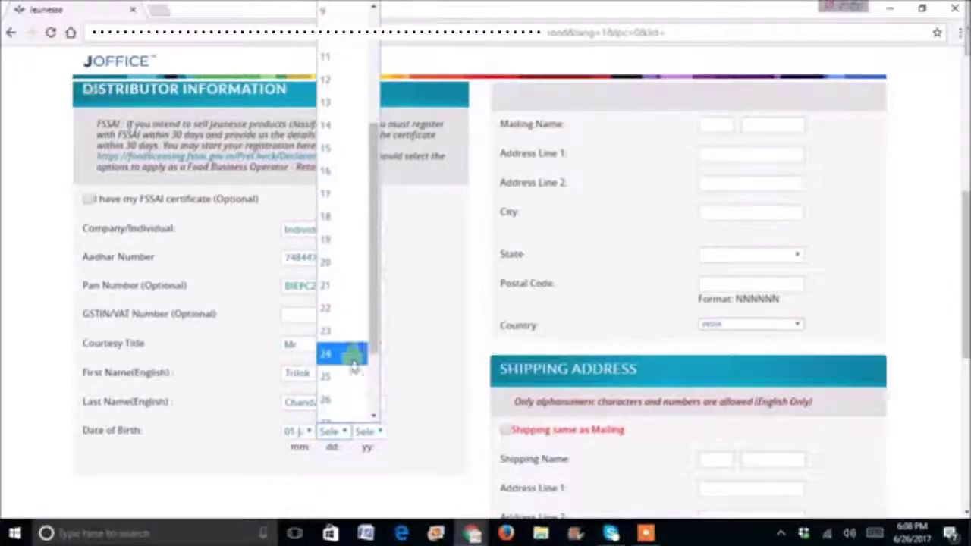
left_click(347, 377)
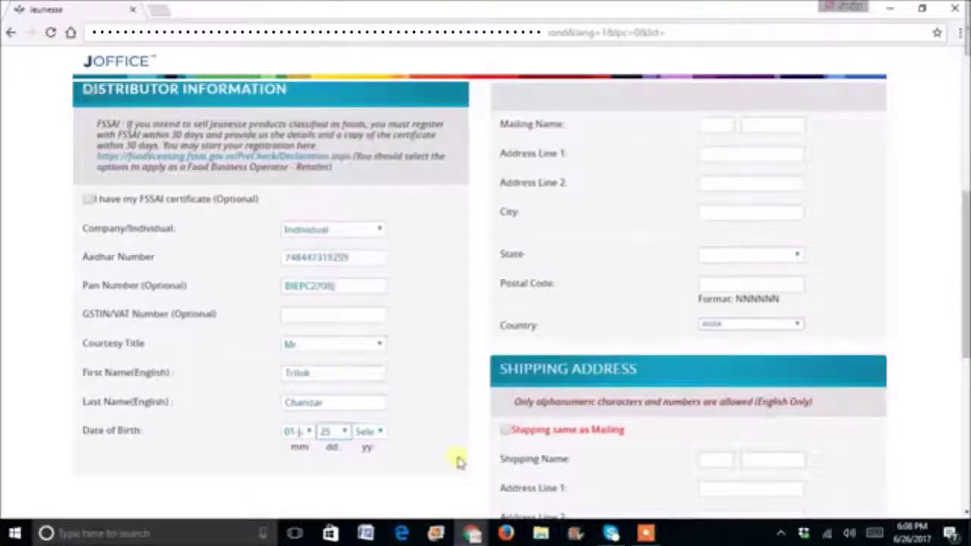
left_click(367, 432)
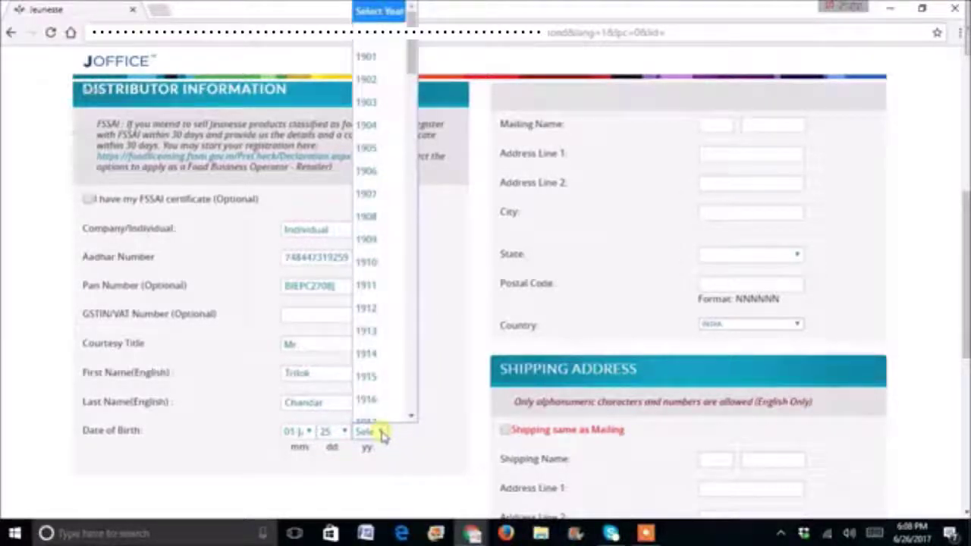
left_click_drag(412, 65, 416, 184)
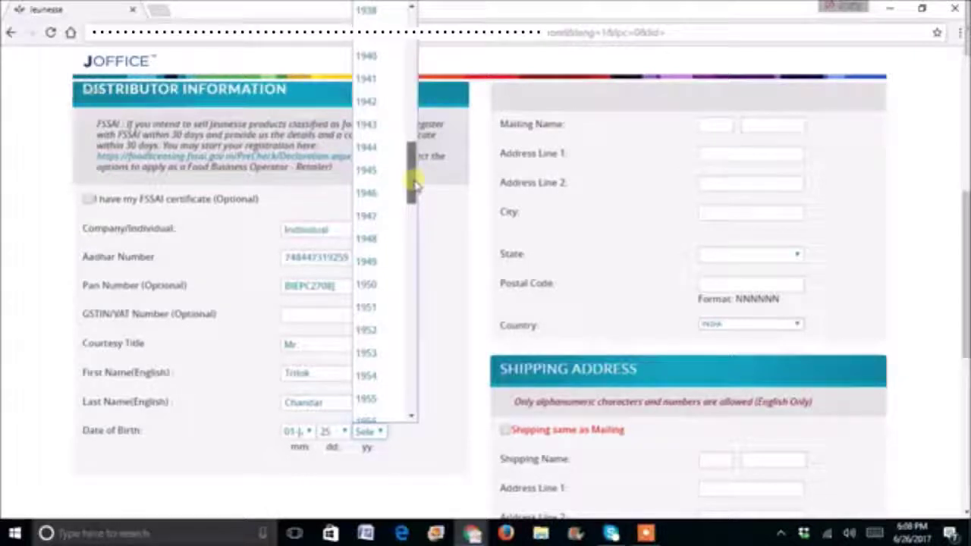
left_click_drag(416, 184, 417, 328)
left_click(372, 312)
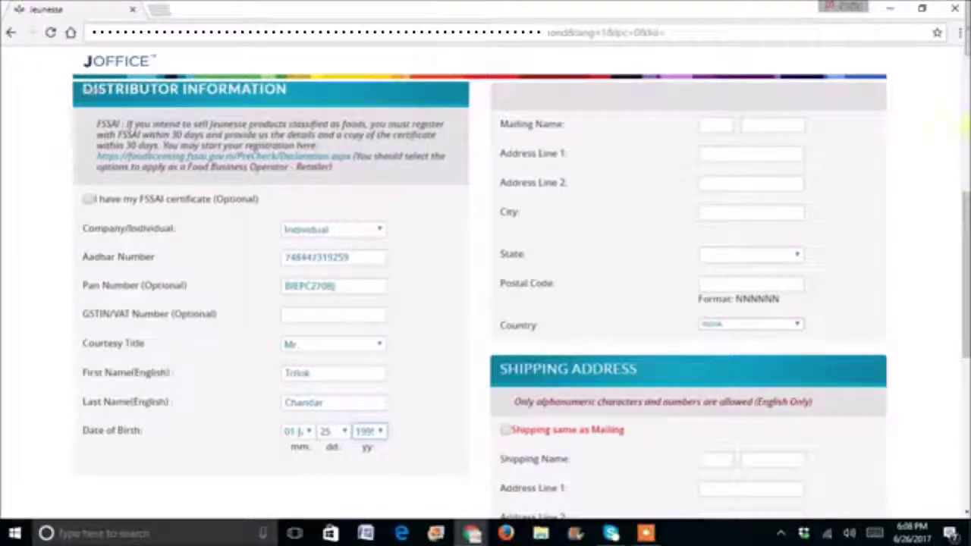
- Enter the distributor's yahoo.com e-mail address in Contact Information, fixing the typo after the @
scroll(830, 198, "up", 3)
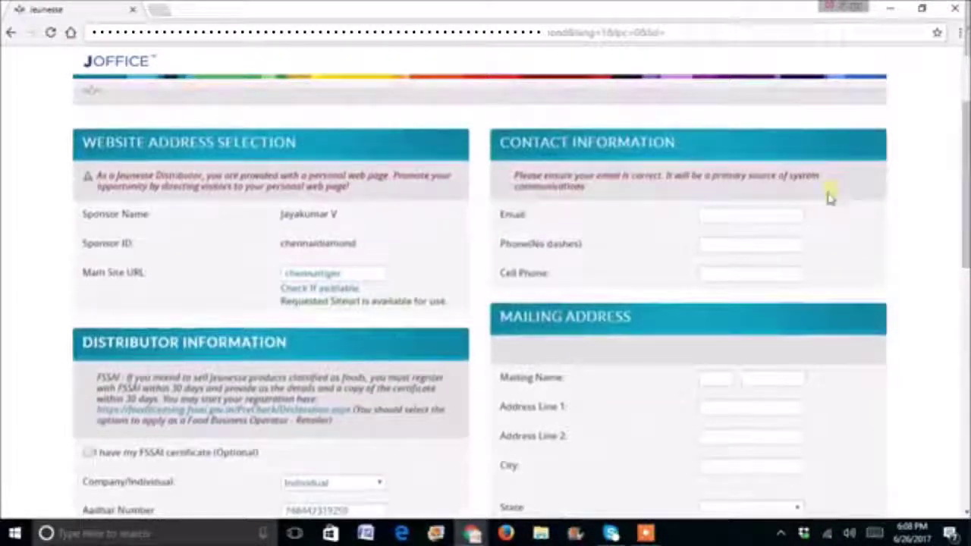
left_click(733, 215)
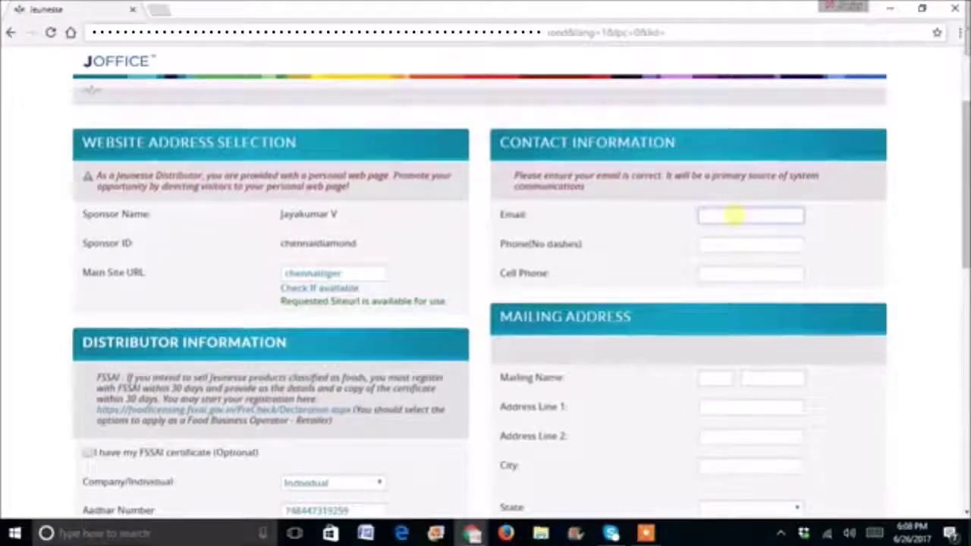
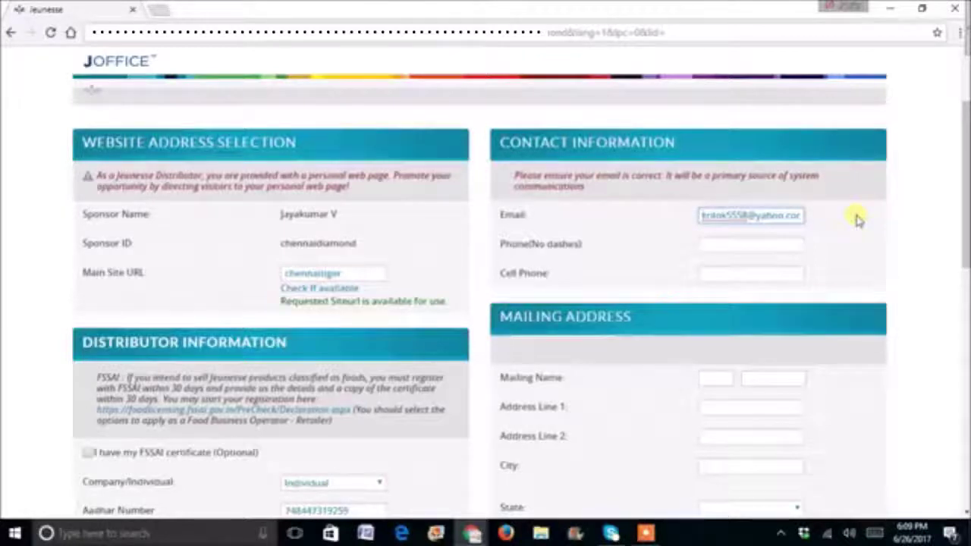
- Enter the distributor's phone number and copy the same number into Cell Phone
left_click(750, 245)
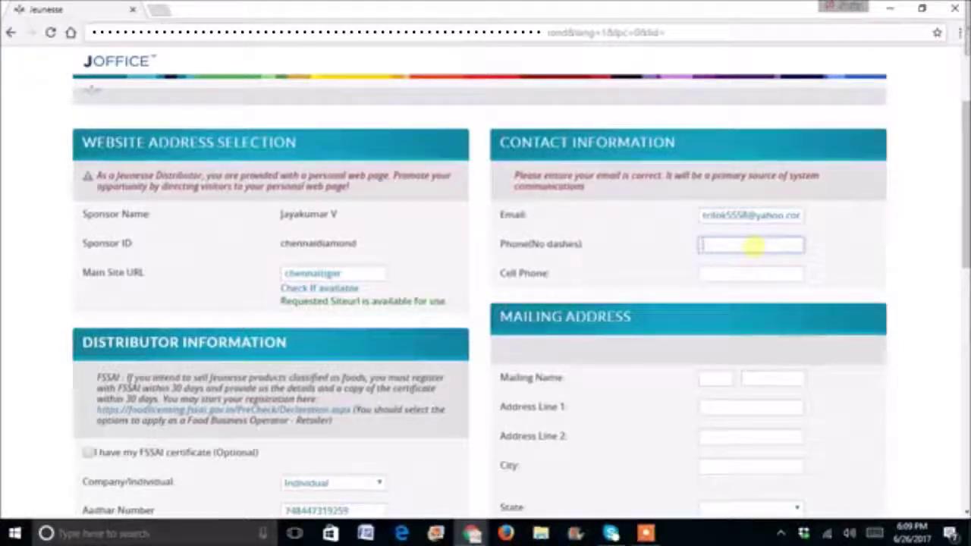
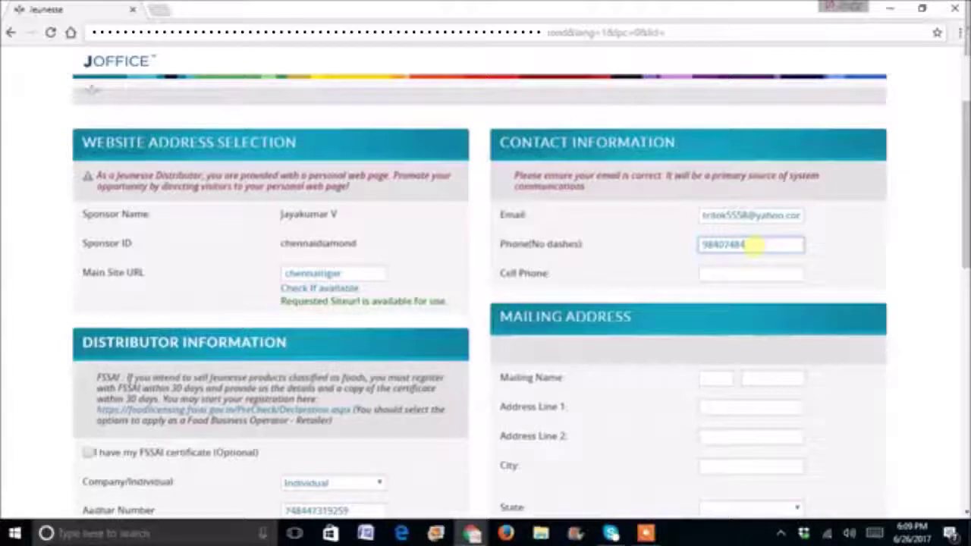
left_click_drag(757, 244, 688, 244)
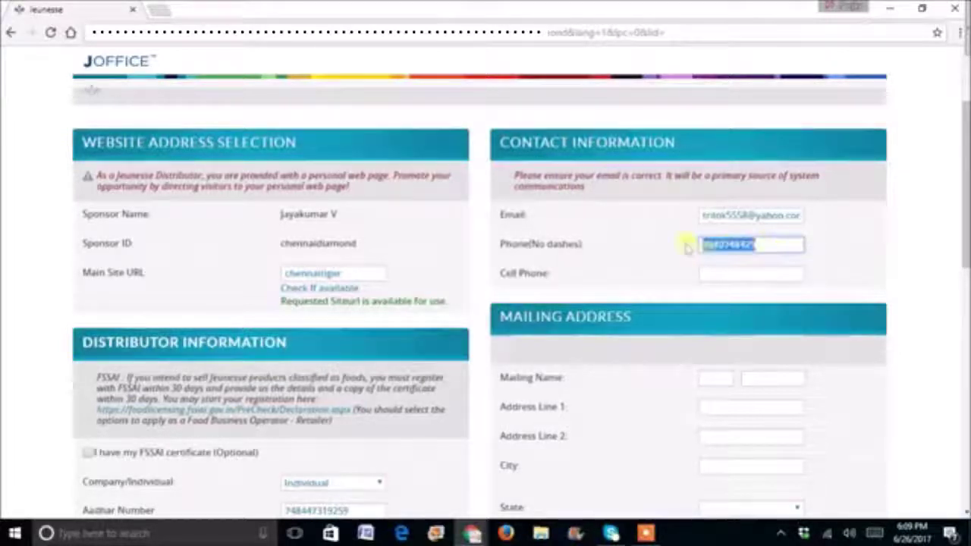
right_click(724, 246)
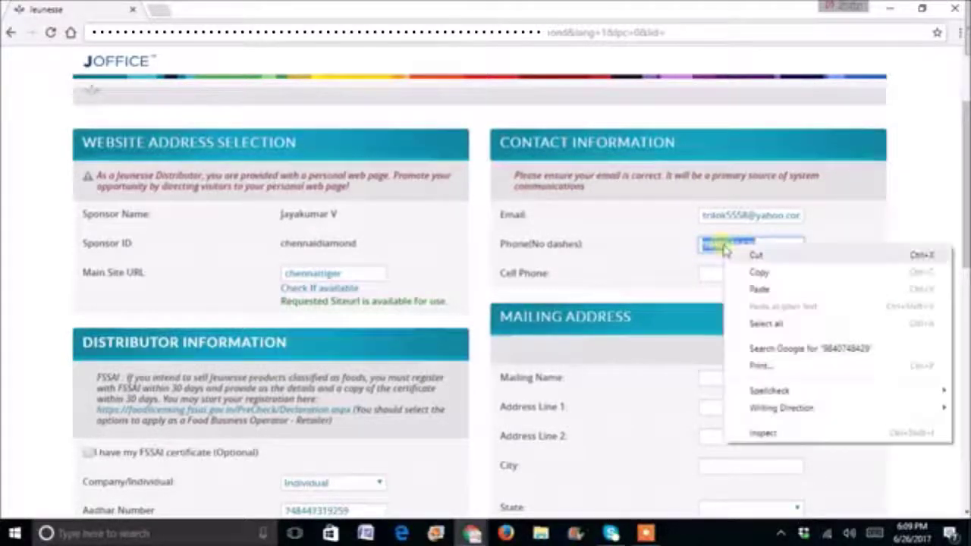
left_click(759, 271)
left_click(738, 274)
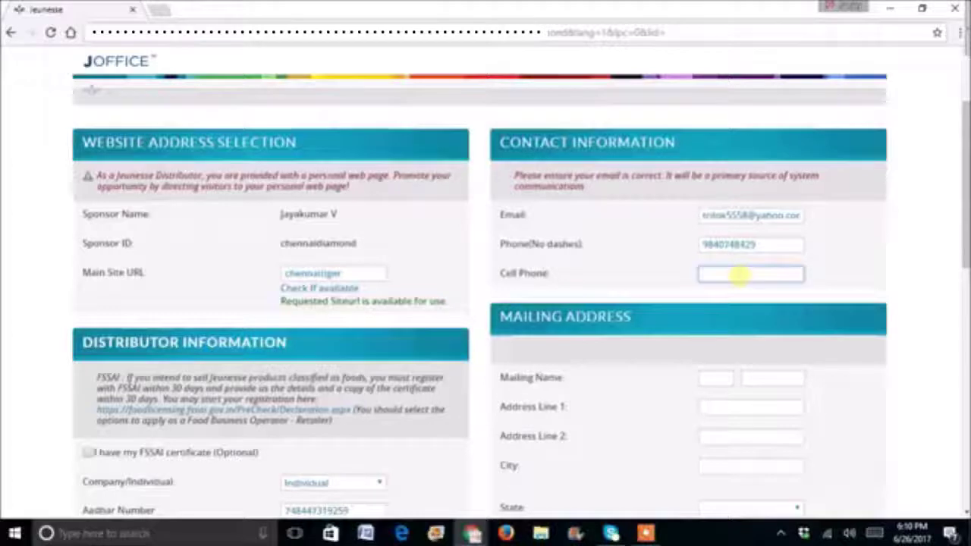
key("ctrl+v")
left_click_drag(966, 233, 965, 264)
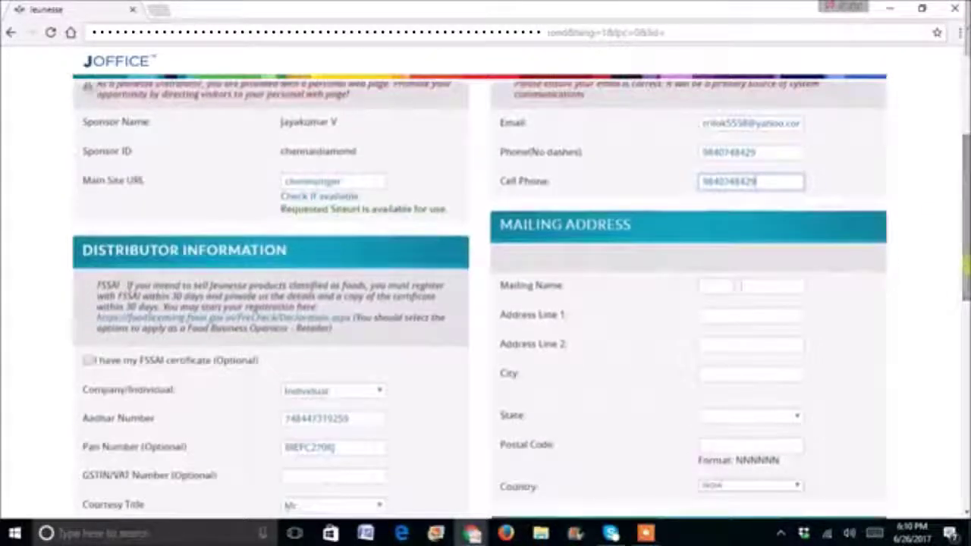
- Enter the distributor's first name in the first Mailing Name box
left_click(716, 286)
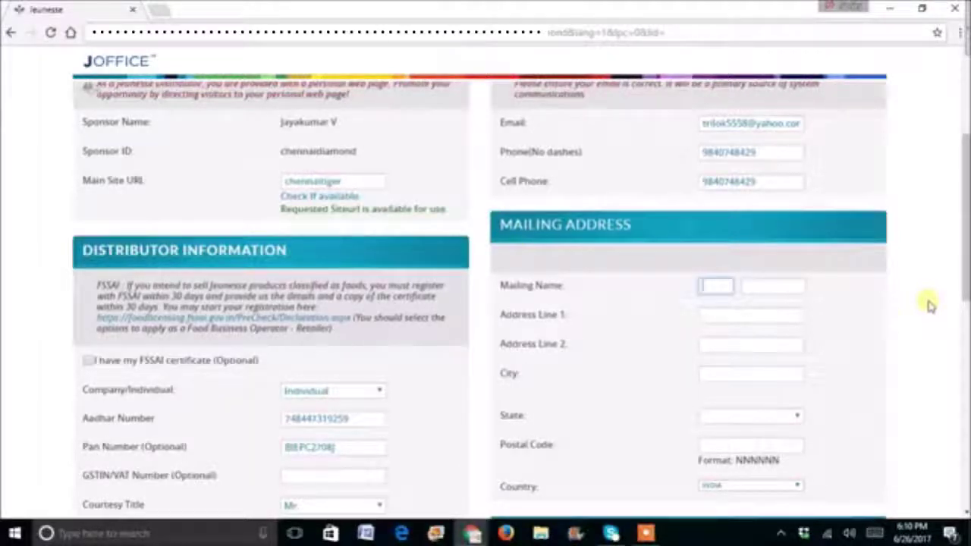
- Enter the distributor's last name in the second Mailing Name box
left_click(795, 291)
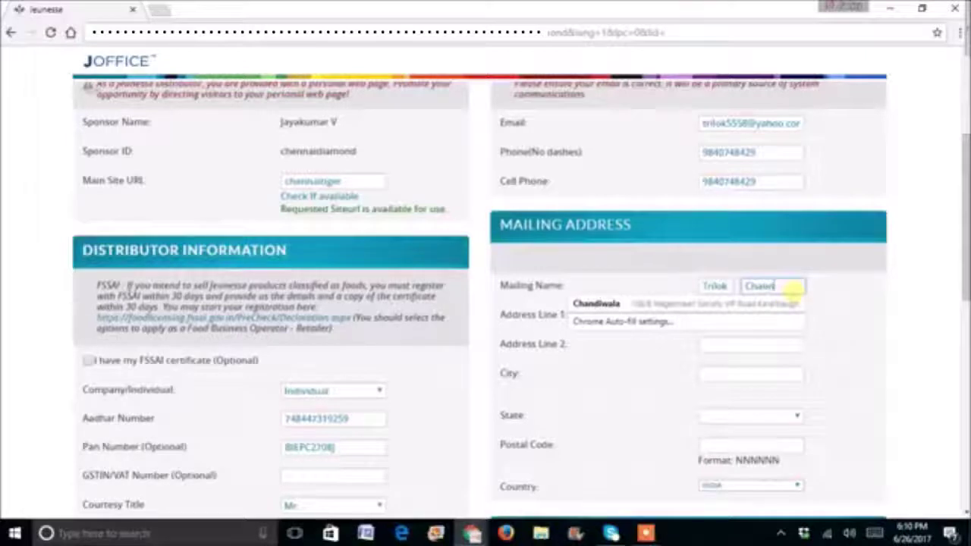
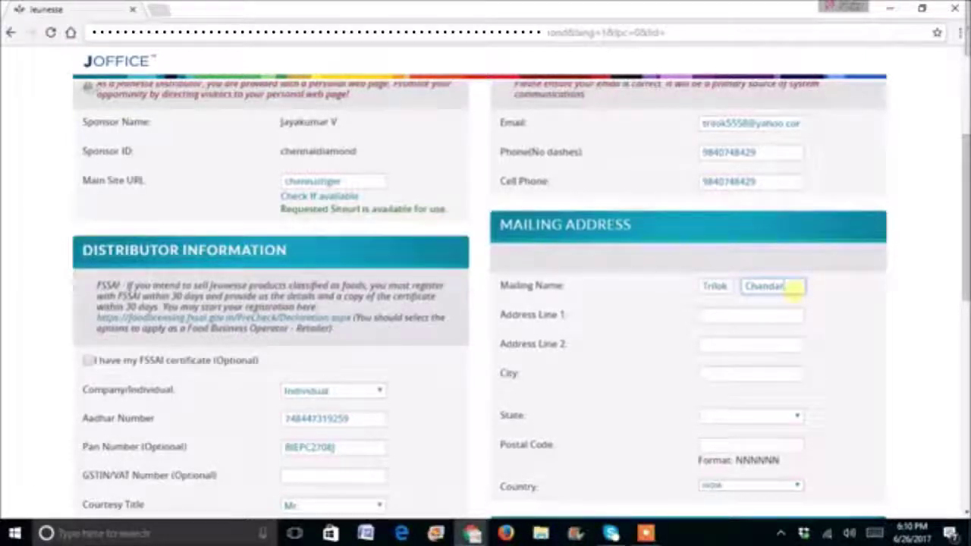
left_click(747, 314)
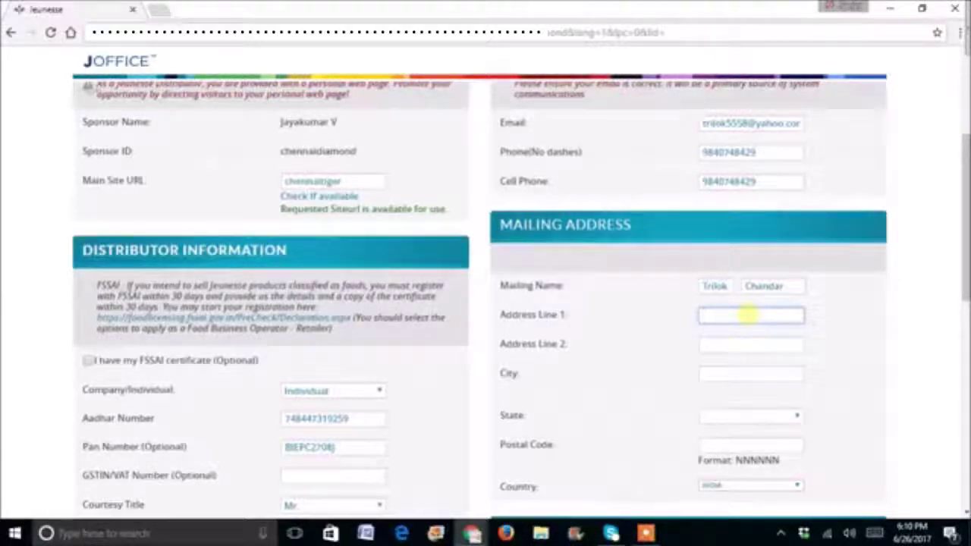
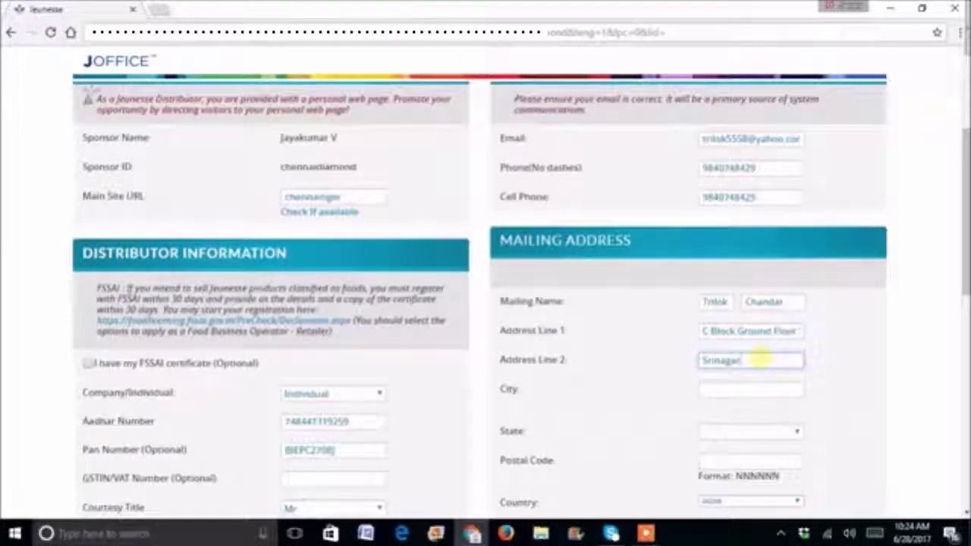
- Enter the distributor's street address in Address Lines 1 and 2, plus the city
left_click(758, 391)
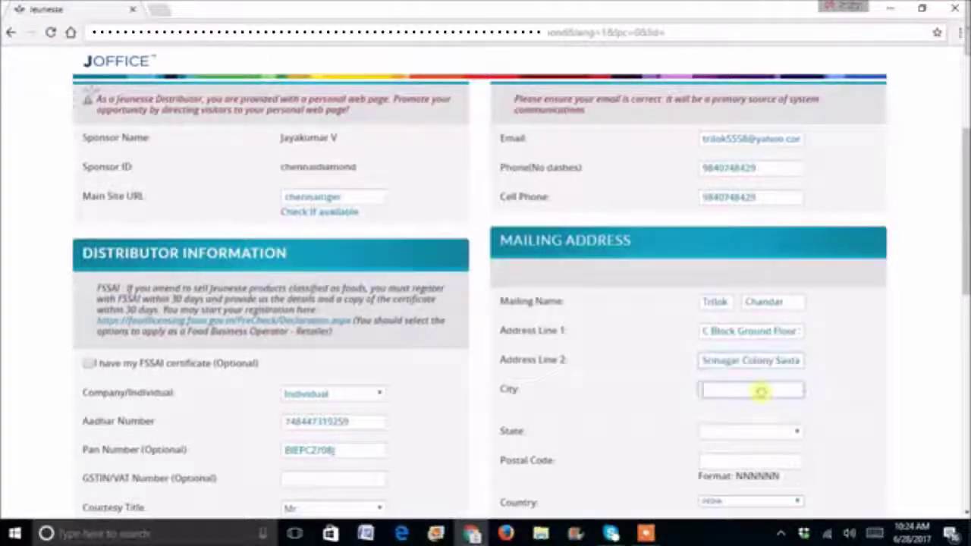
type("Chennai")
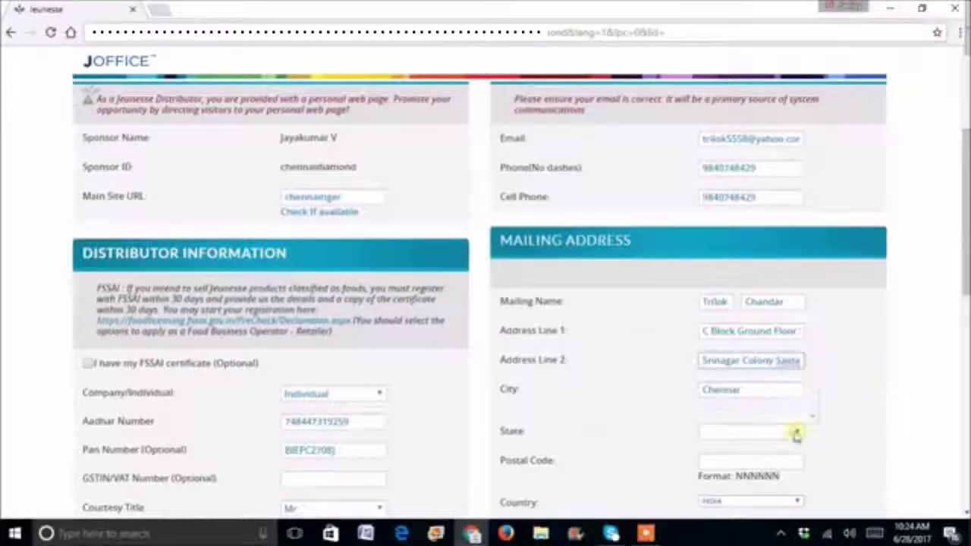
- Choose the distributor's state from the list and enter the postal code
left_click(796, 433)
key("t")
left_click(790, 413)
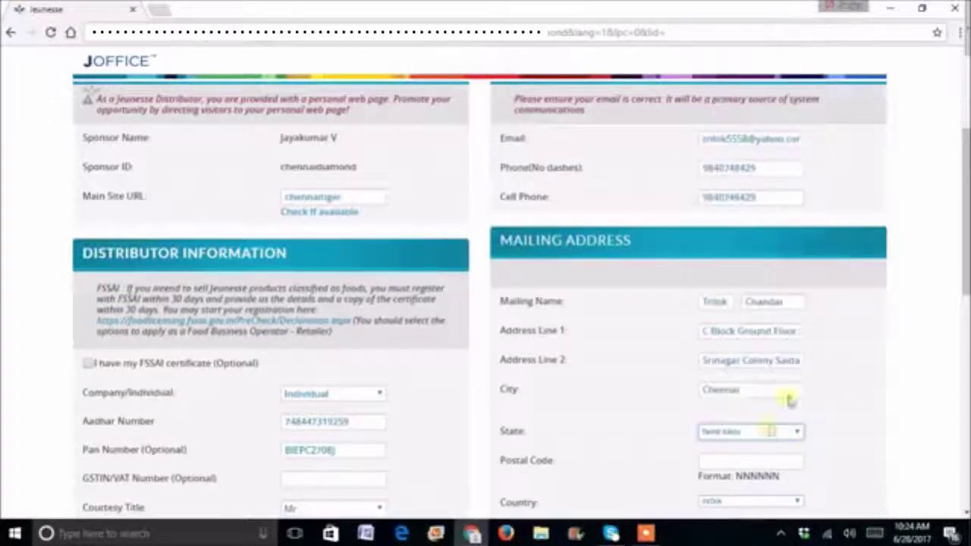
left_click(755, 461)
type("6000")
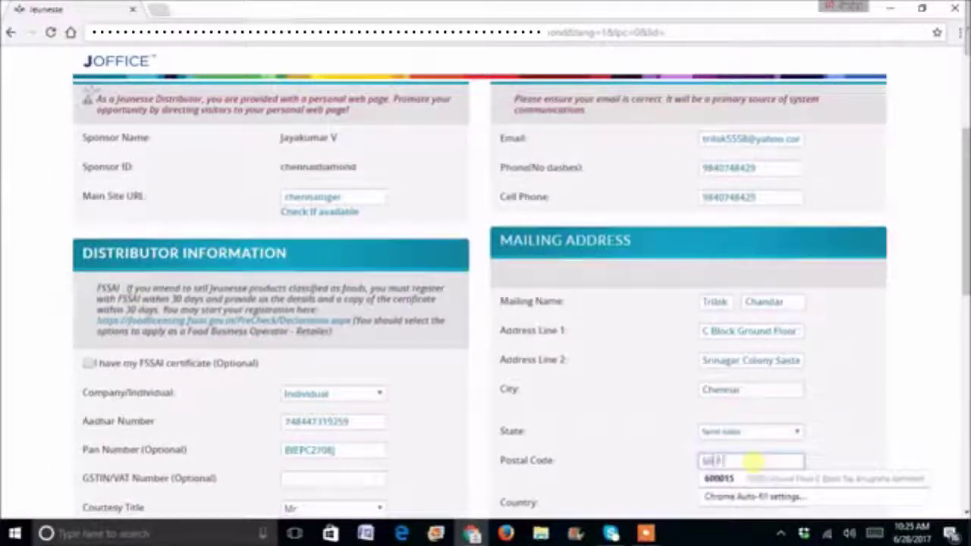
type("15")
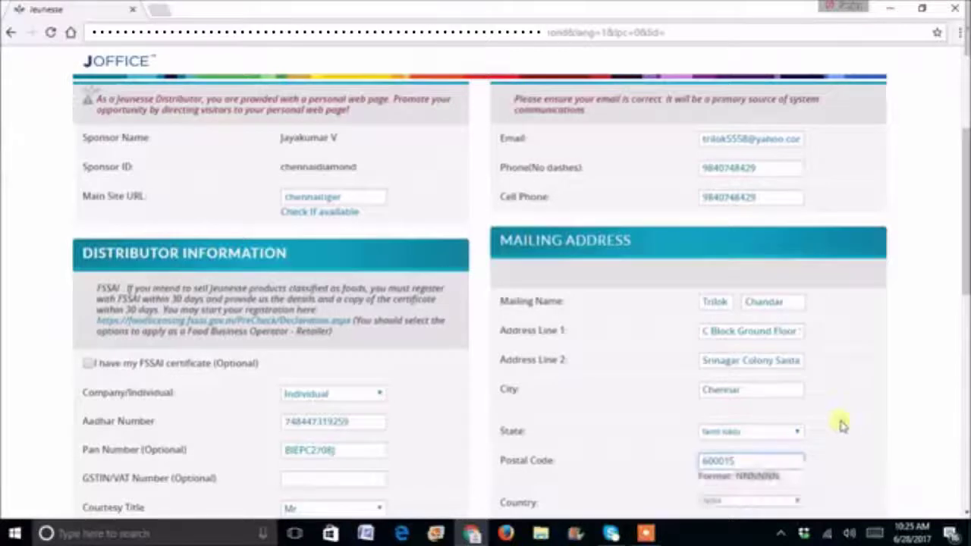
scroll(485, 288, "down", 2)
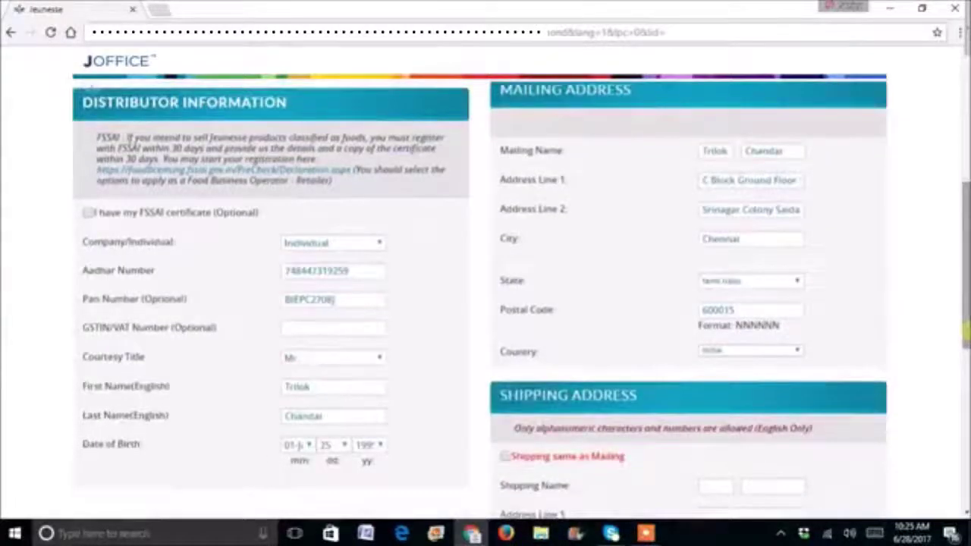
scroll(485, 288, "down", 1)
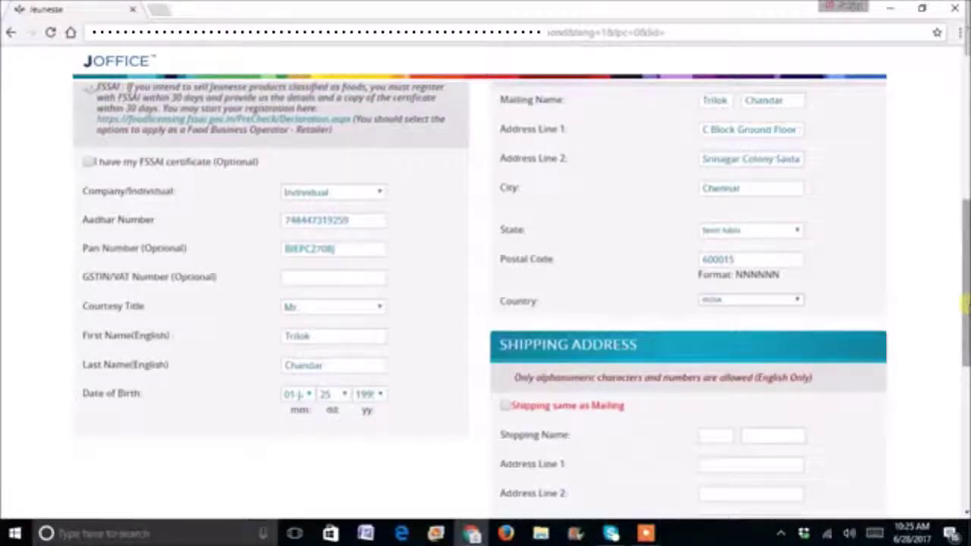
- Copy the mailing address into the shipping address and submit the signup form
left_click(507, 408)
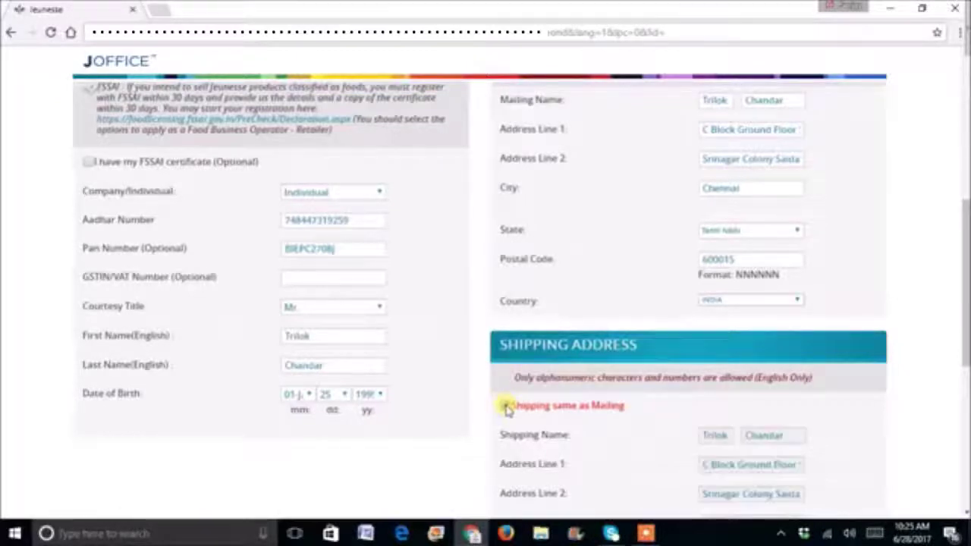
scroll(965, 319, "down", 3)
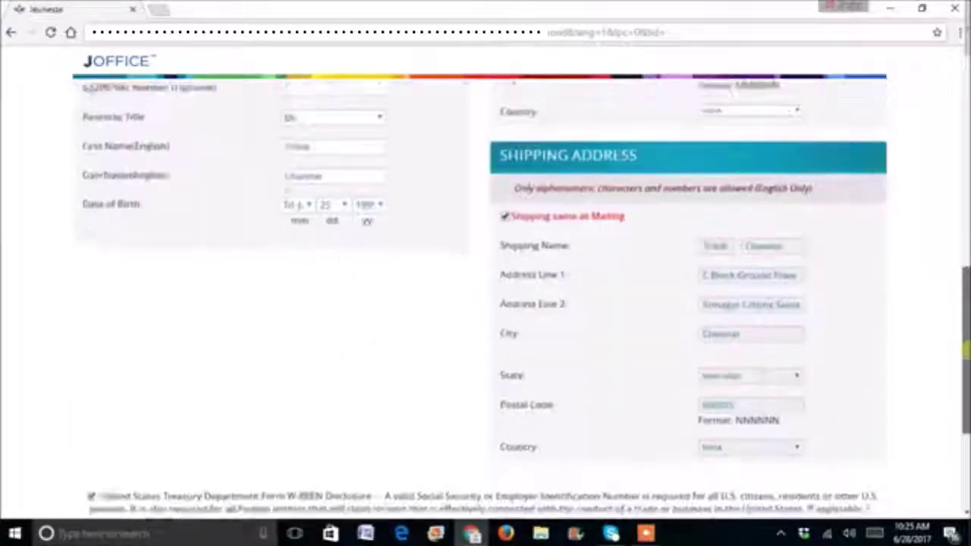
left_click_drag(965, 322, 965, 387)
left_click(449, 405)
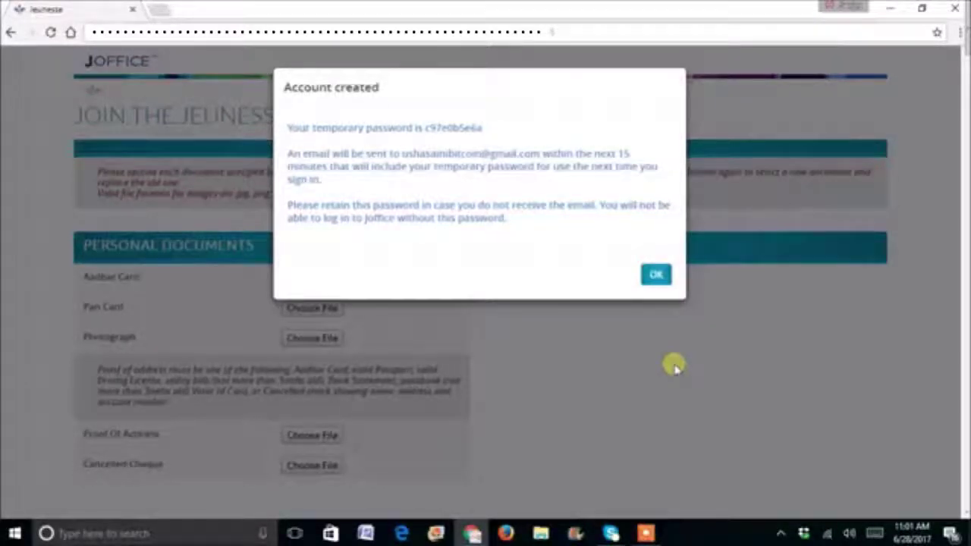
- Dismiss the Account created confirmation to reveal the Personal Documents upload page
left_click(657, 275)
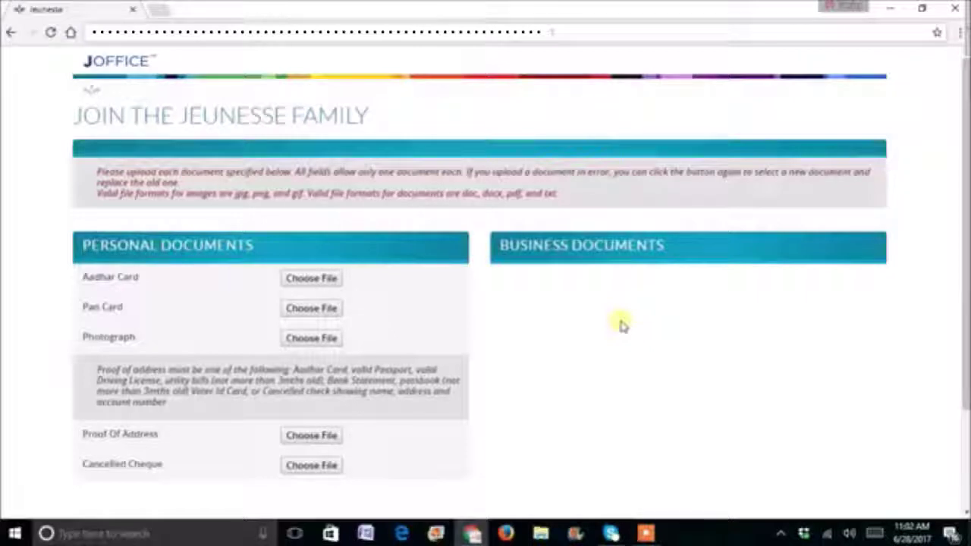
- Clear the stale file name and upload Aadhar Card.jpg from the applicant's document folder
left_click(311, 279)
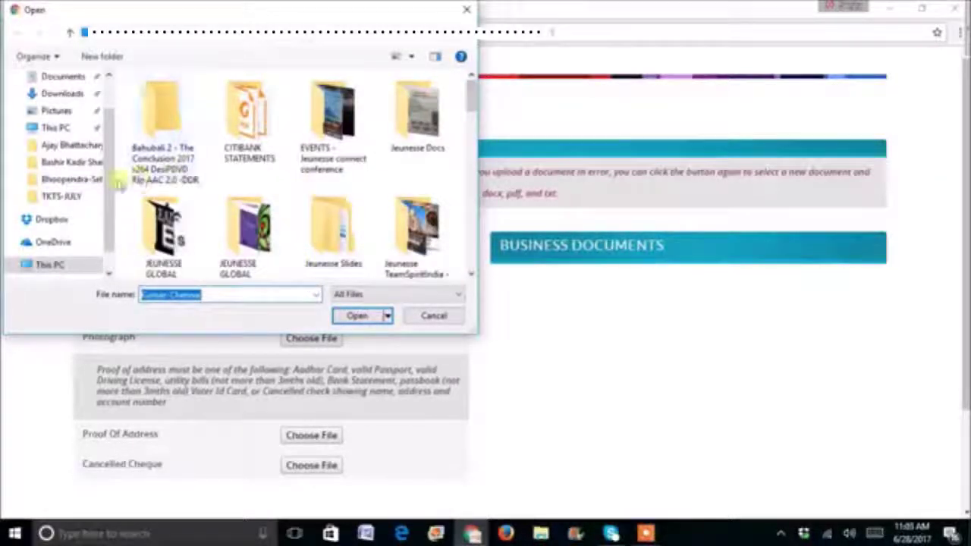
scroll(111, 174, "up", 2)
left_click(57, 105)
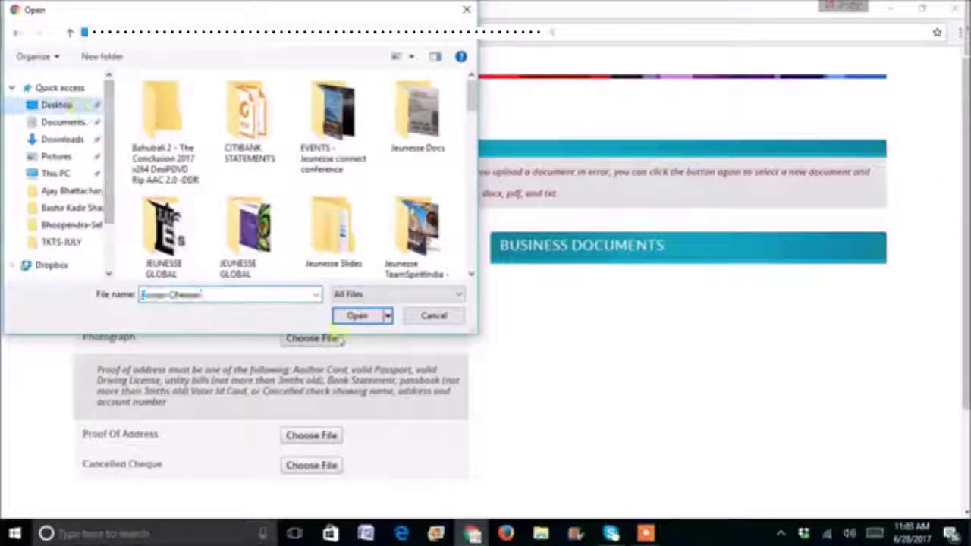
left_click(360, 316)
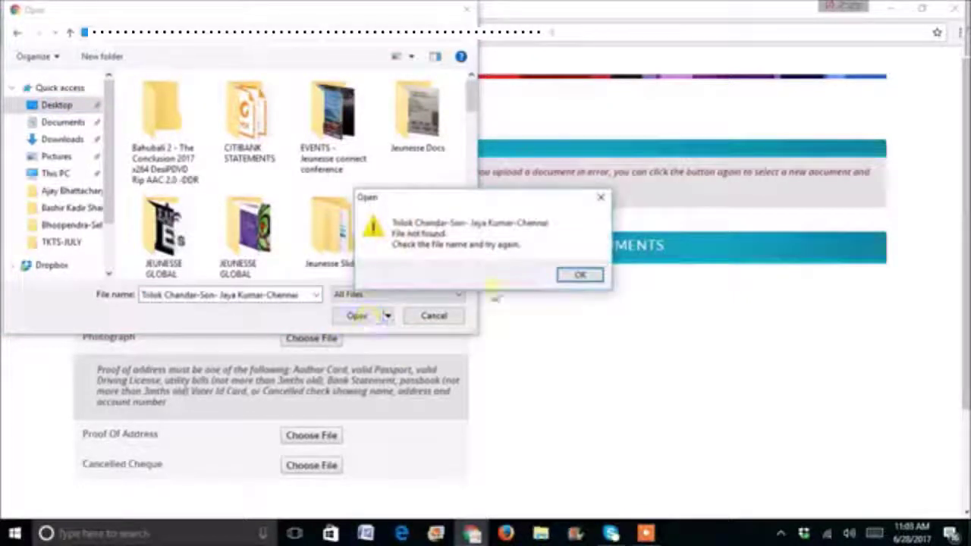
left_click(578, 275)
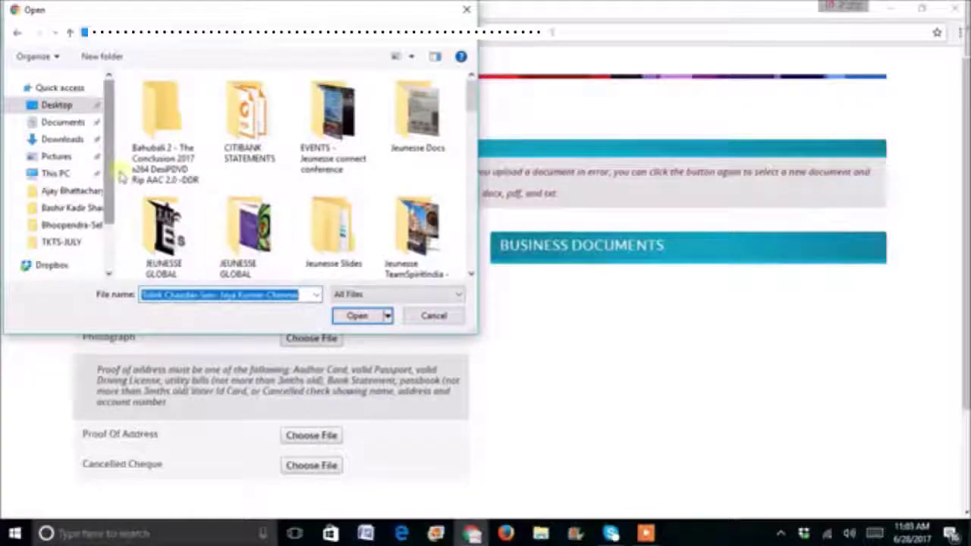
key("BackSpace")
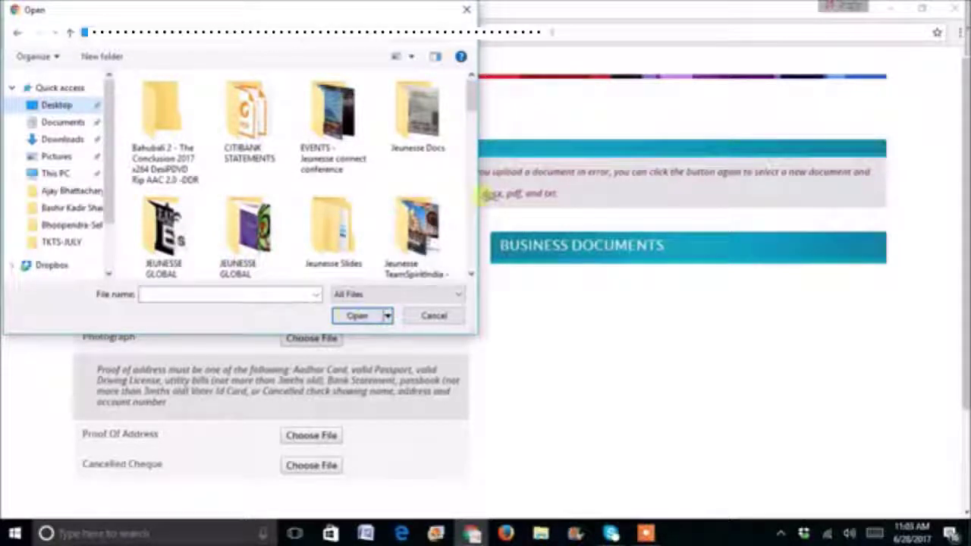
left_click_drag(470, 97, 470, 132)
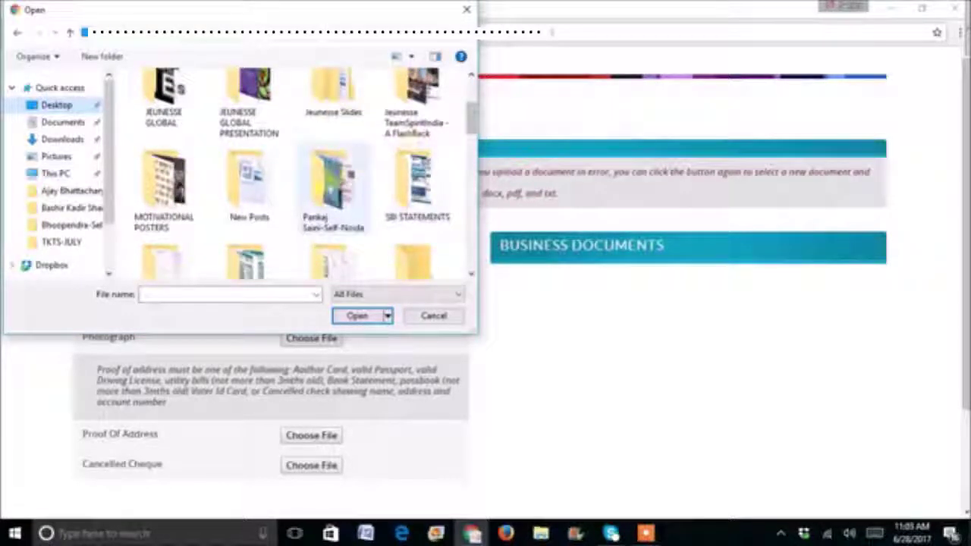
left_click(332, 186)
left_click(354, 316)
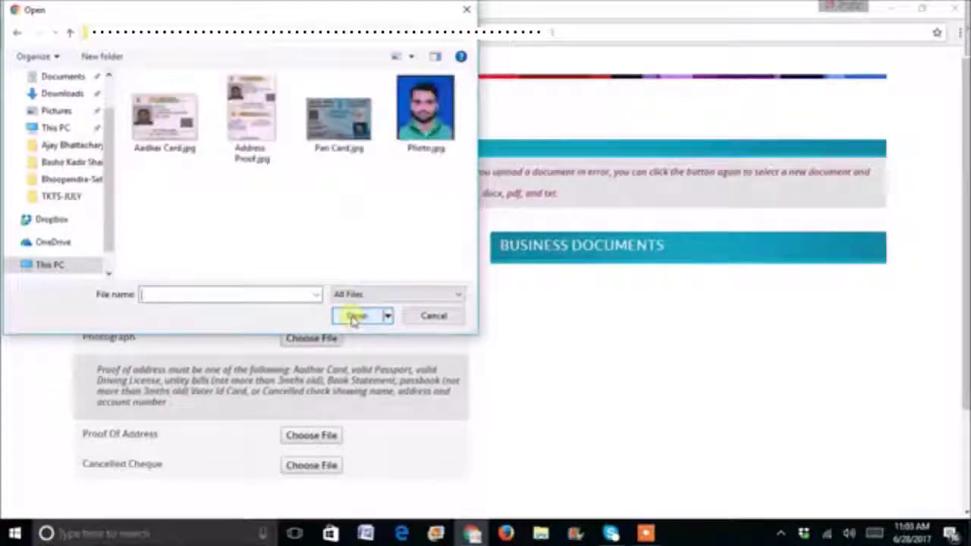
left_click(173, 126)
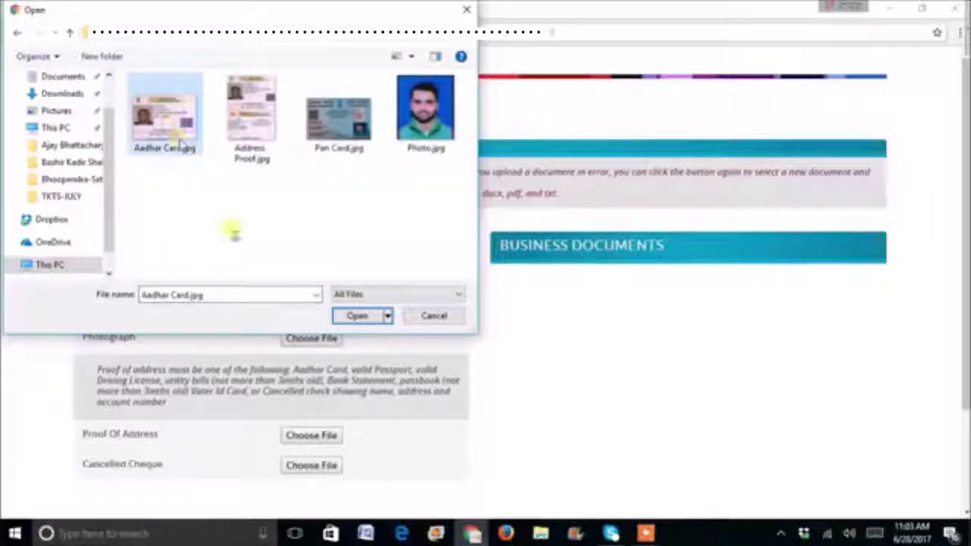
left_click(351, 318)
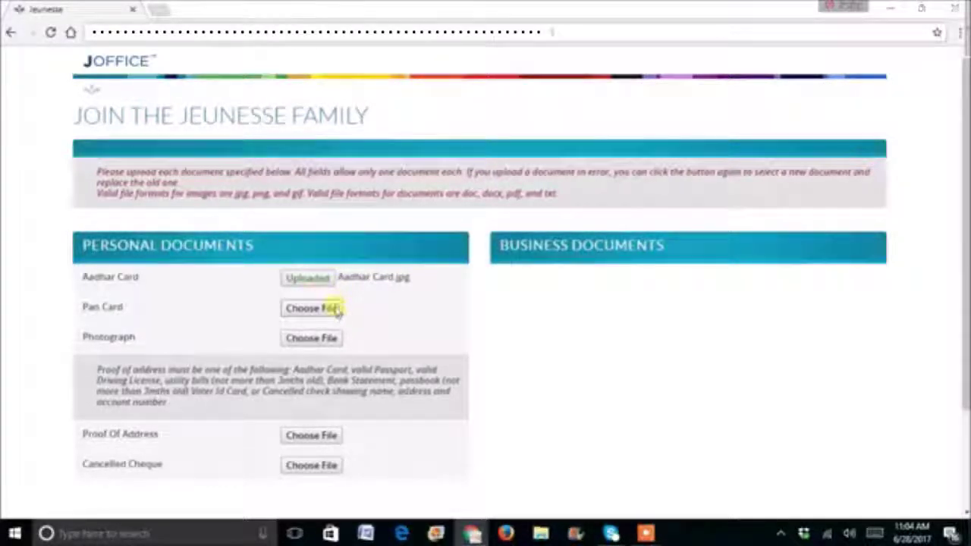
- Upload Pan Card.jpg, Photo.jpg and Address Proof.jpg to their matching Personal Documents slots
left_click(341, 310)
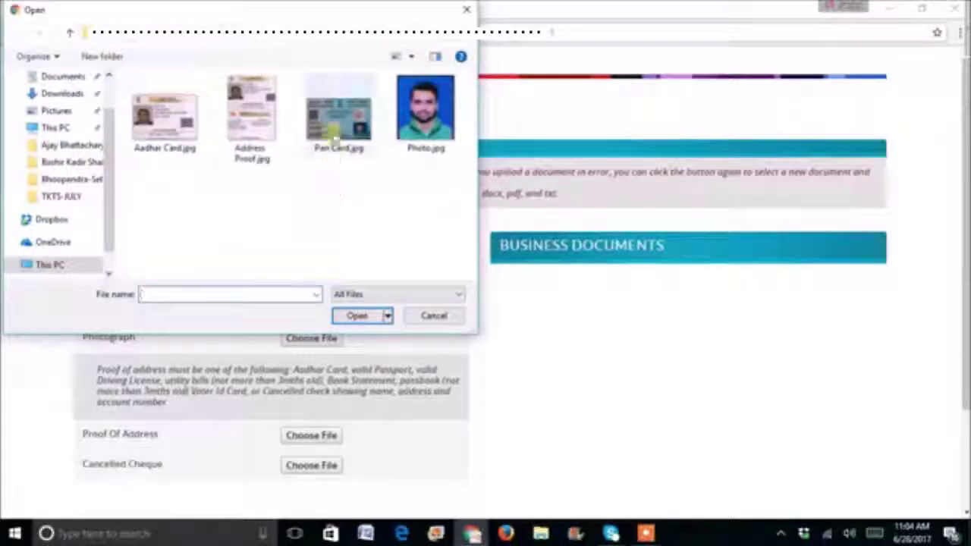
left_click(339, 130)
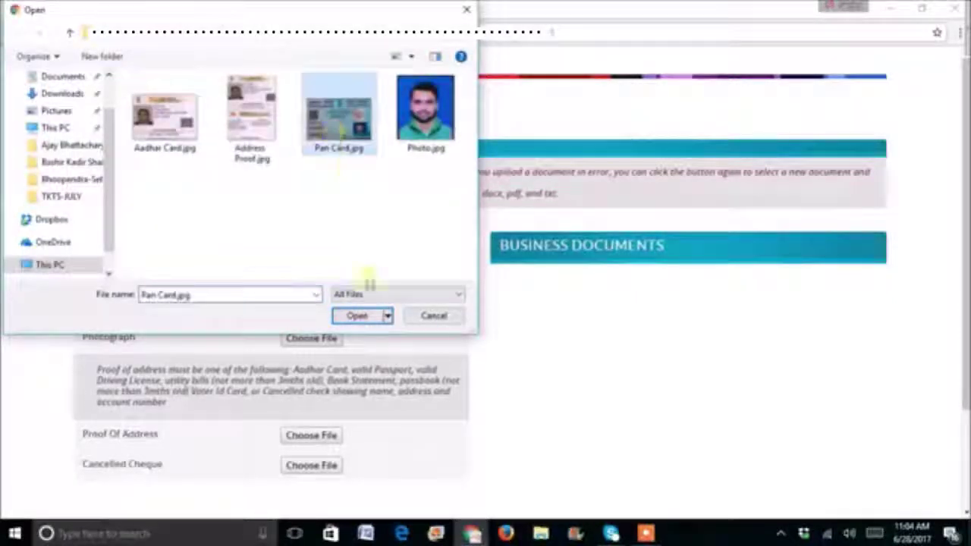
left_click(369, 318)
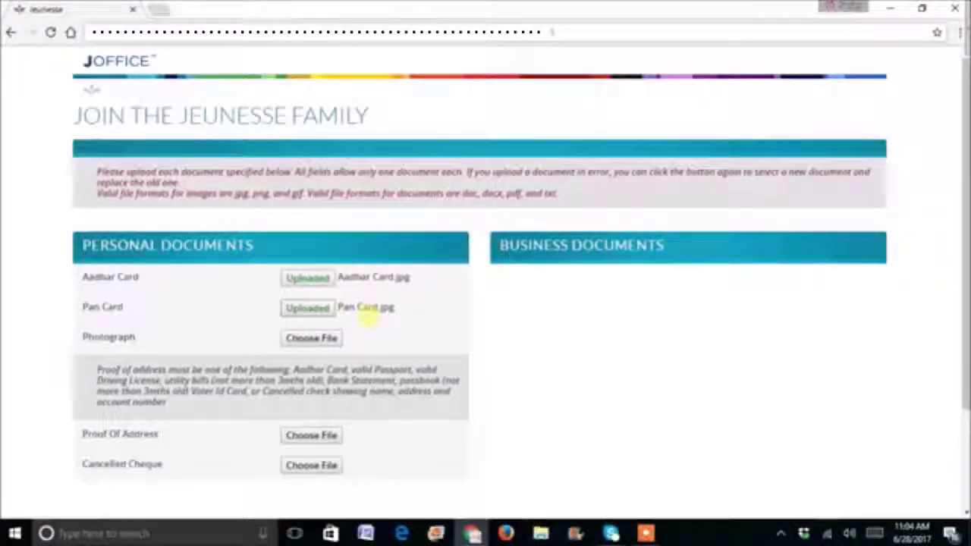
left_click(331, 342)
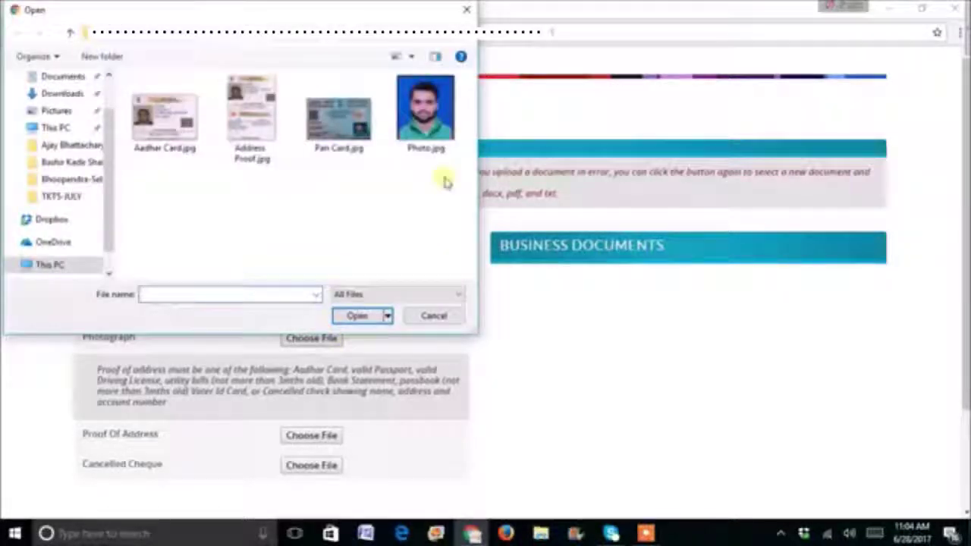
left_click(446, 101)
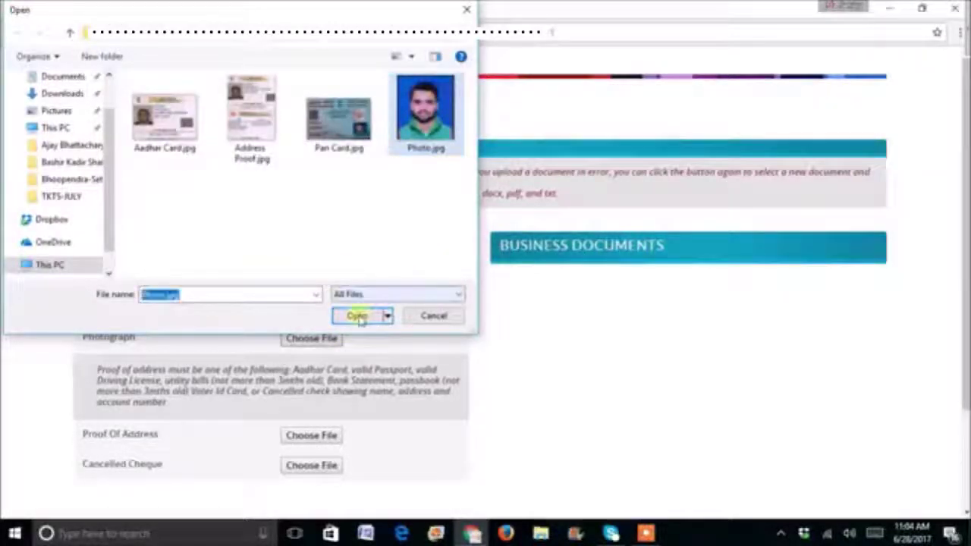
left_click(359, 316)
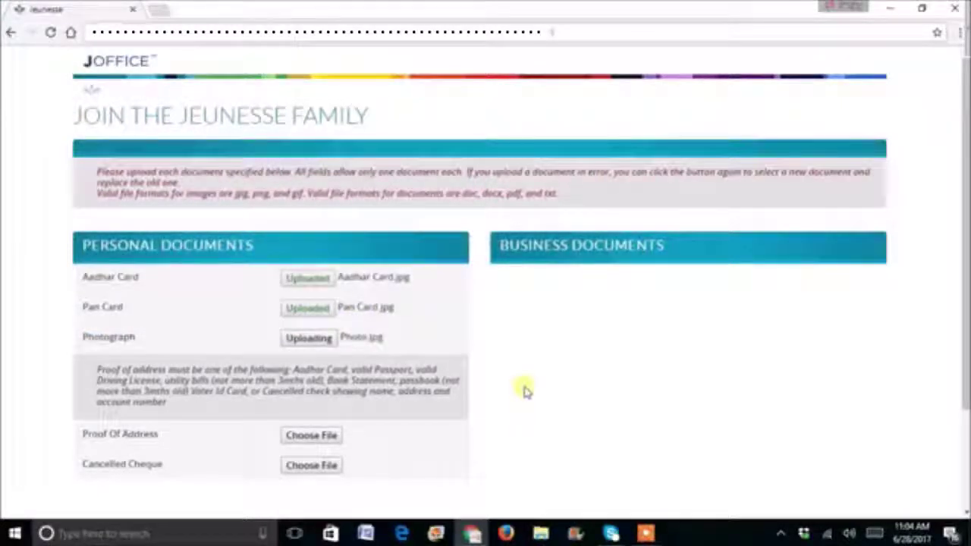
left_click(327, 436)
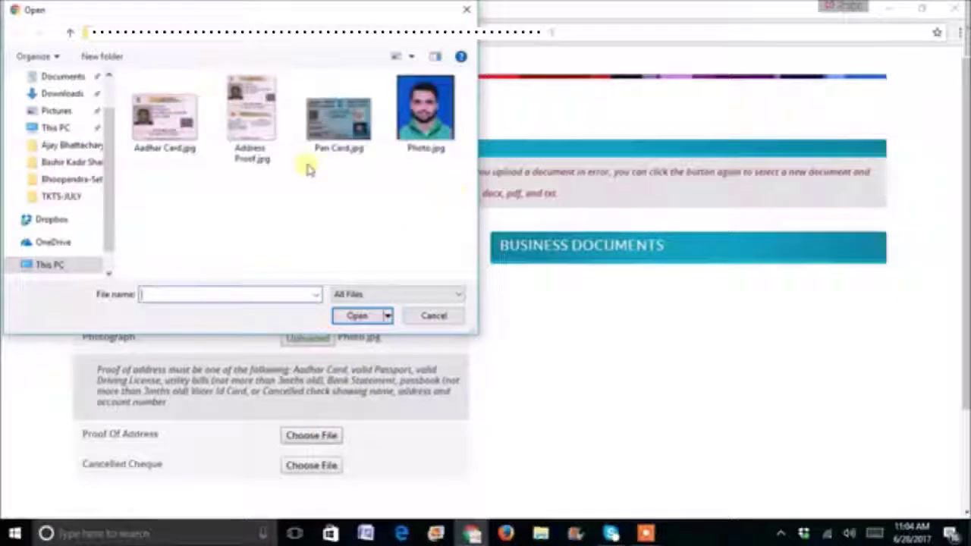
left_click(258, 120)
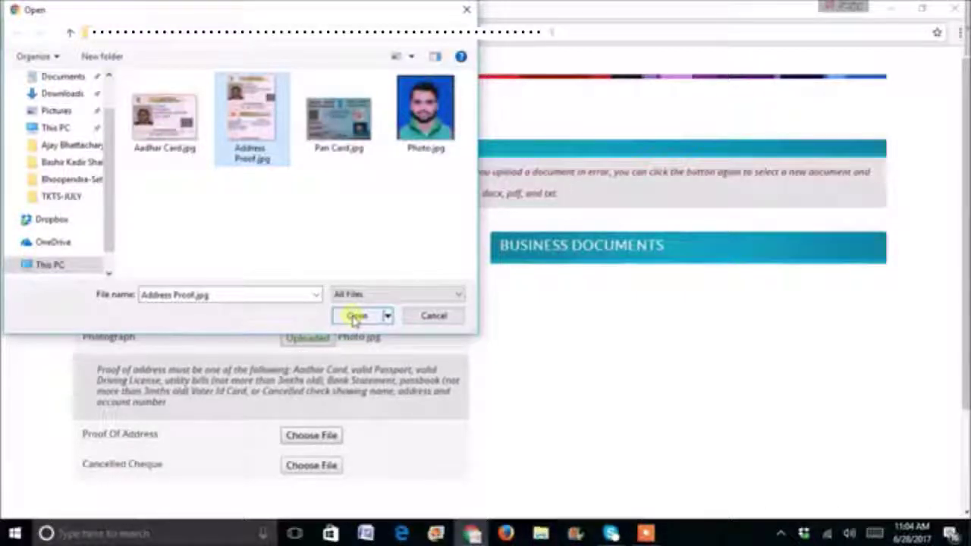
left_click(356, 317)
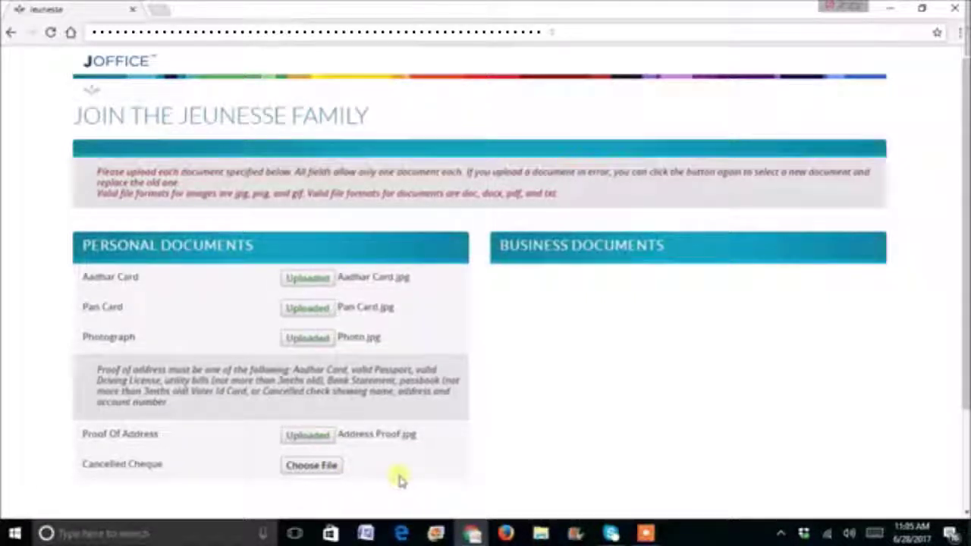
- Submit the finished signup and acknowledge the Signup Complete message with OK
scroll(966, 342, "down", 1)
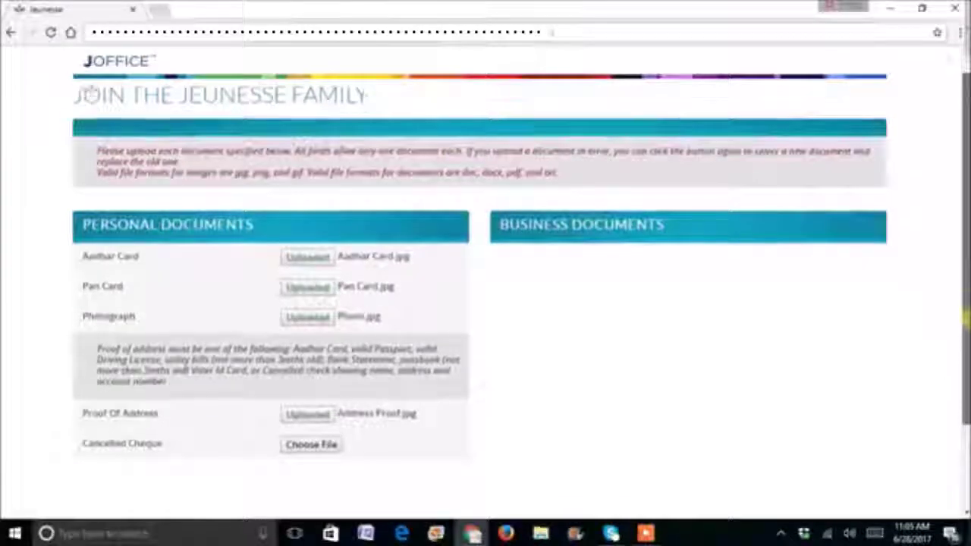
left_click_drag(967, 341, 966, 372)
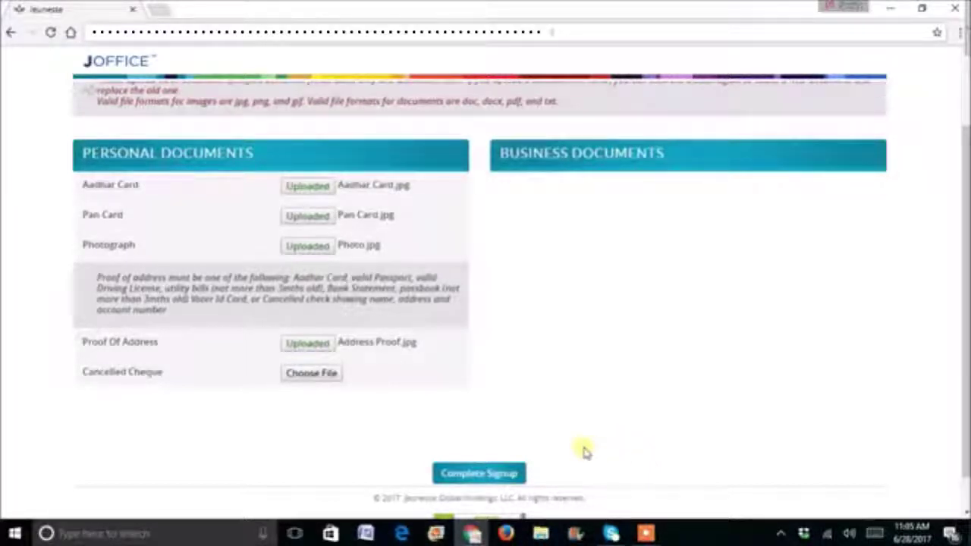
left_click(512, 478)
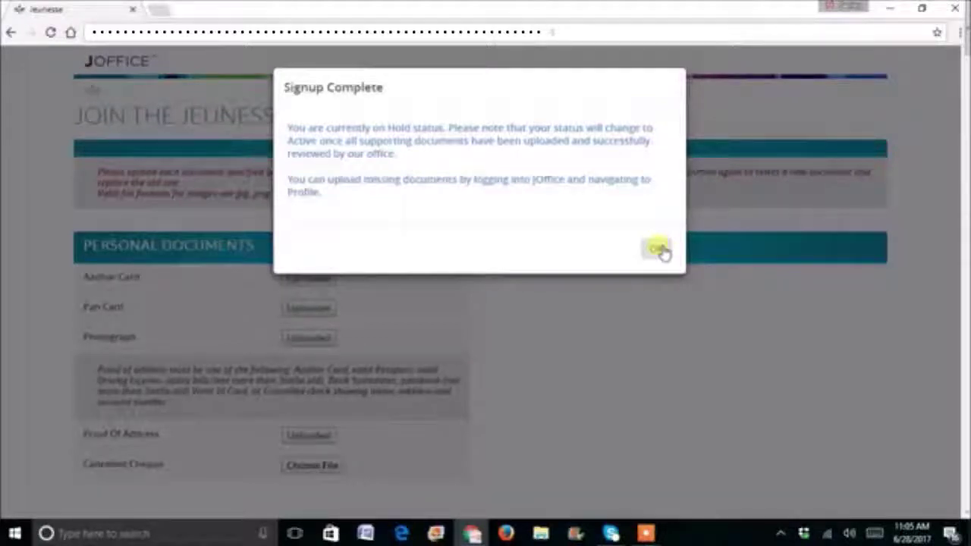
left_click(659, 249)
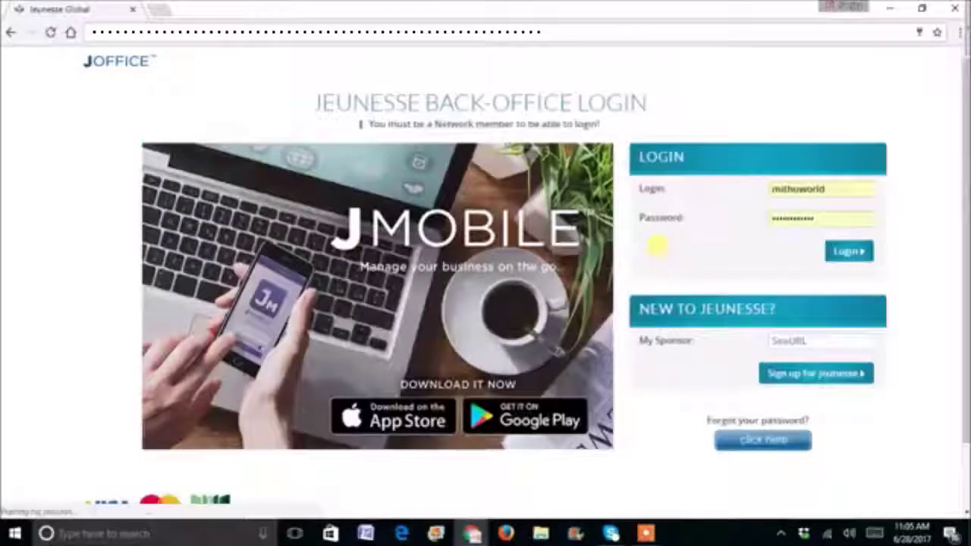